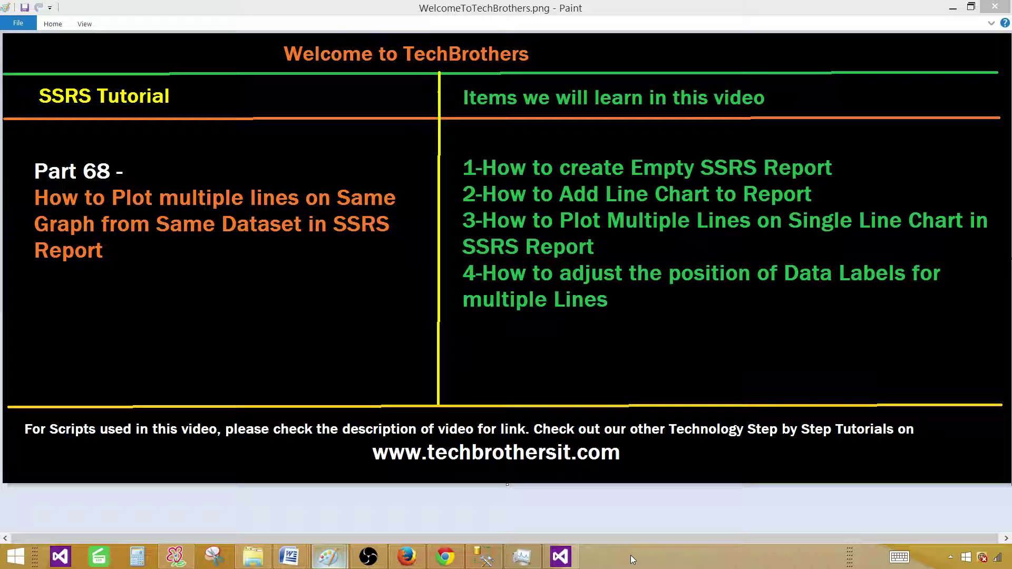
Step: In SSMS, highlight the Country, ItemsSold and ItemsBought columns of the dbo.LineChart results
left_click(483, 560)
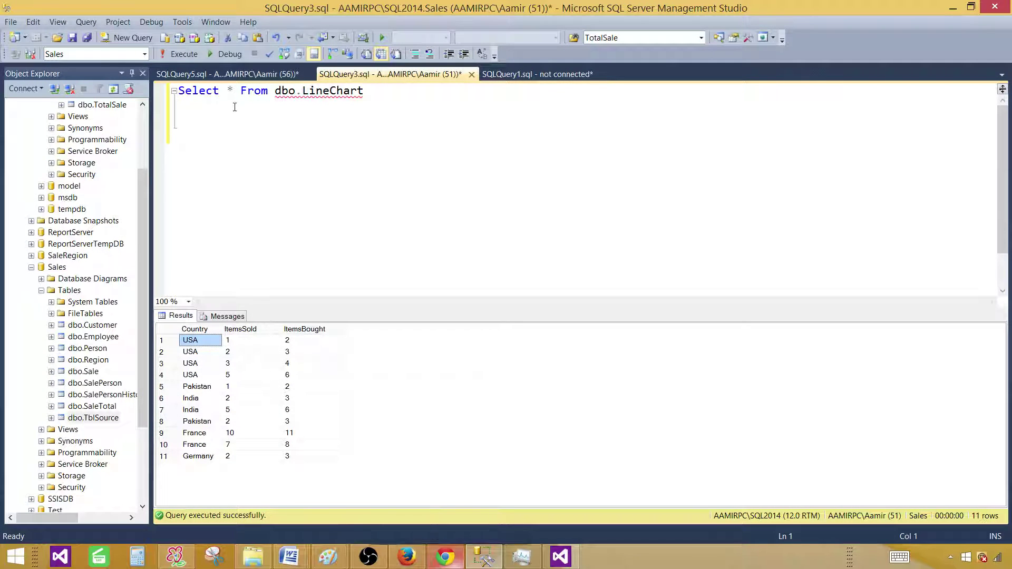
mouse_move(318, 95)
left_click(351, 99)
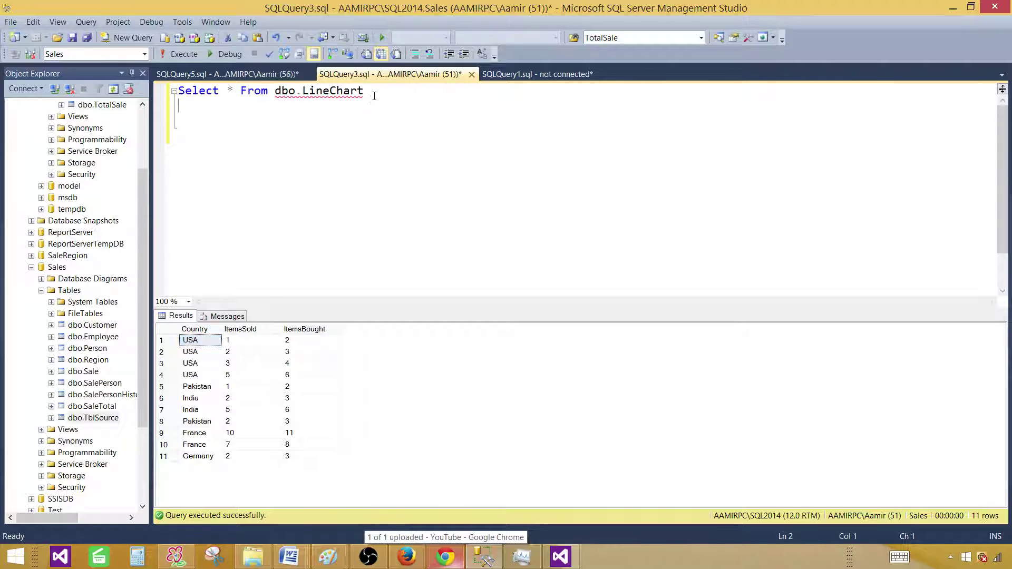
left_click(211, 329)
left_click(241, 329)
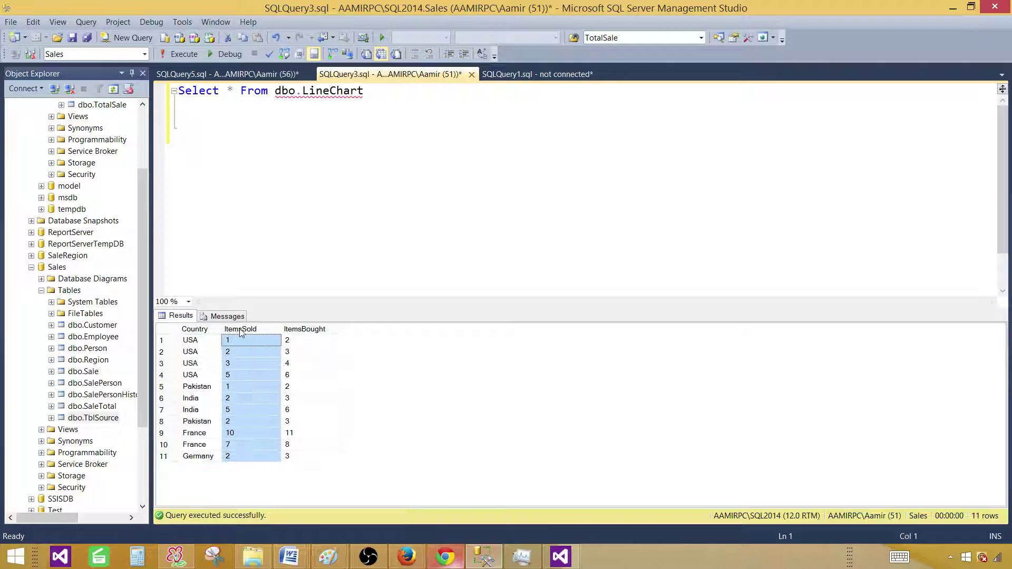
left_click(319, 330)
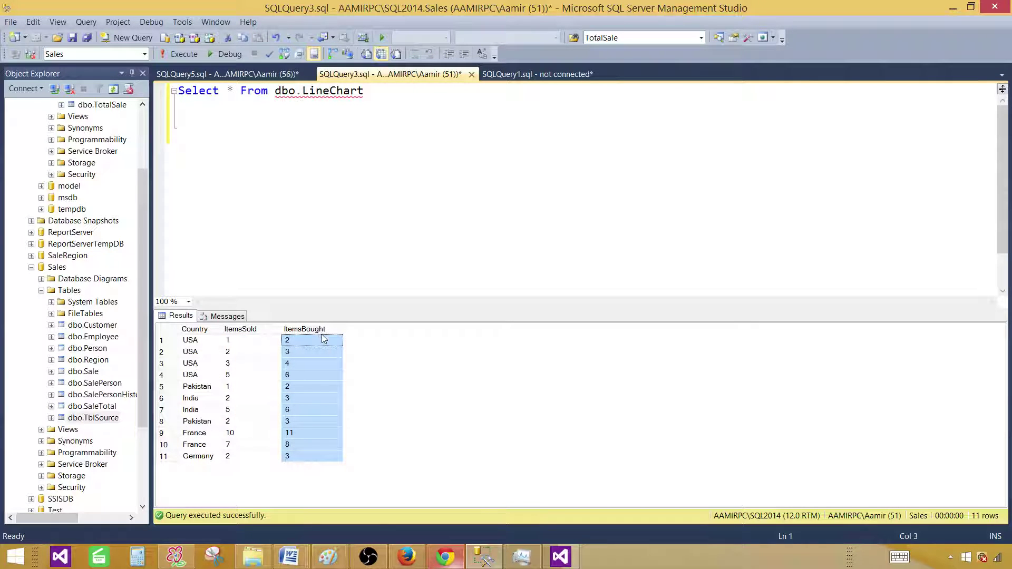
left_click(201, 342)
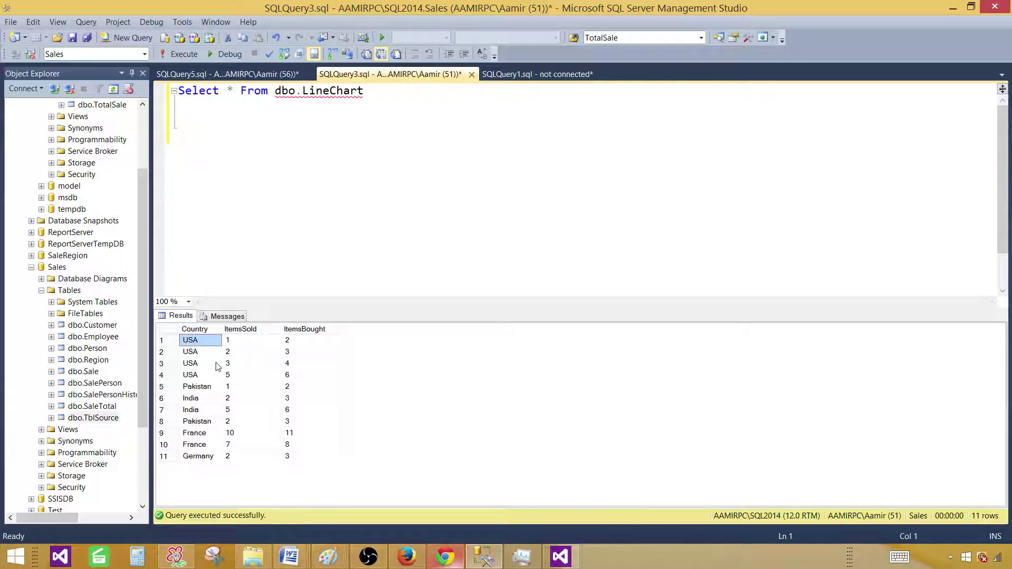
Step: Reselect the Country, ItemsSold and ItemsBought result columns one by one to review them
left_click(196, 330)
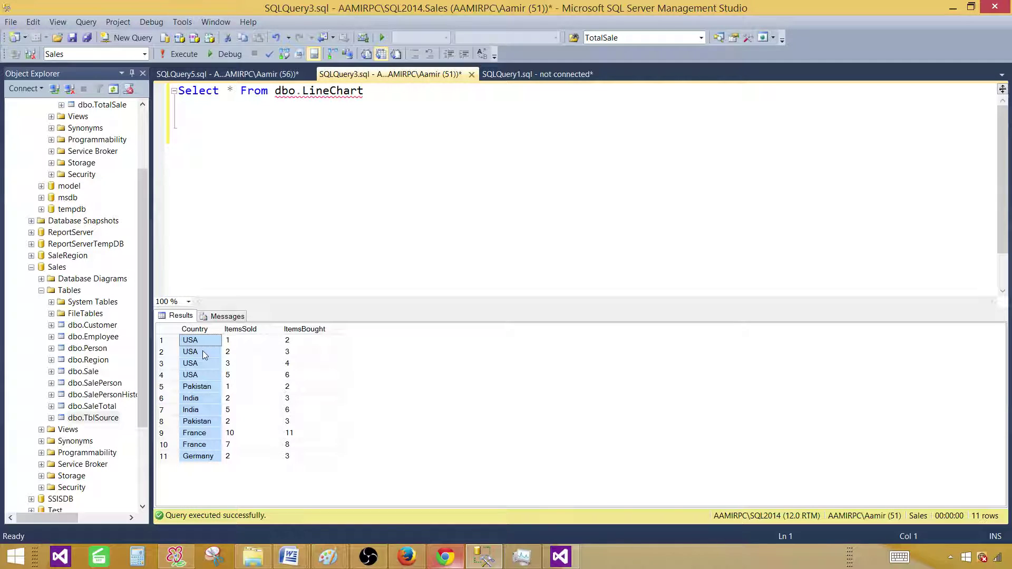
left_click(247, 329)
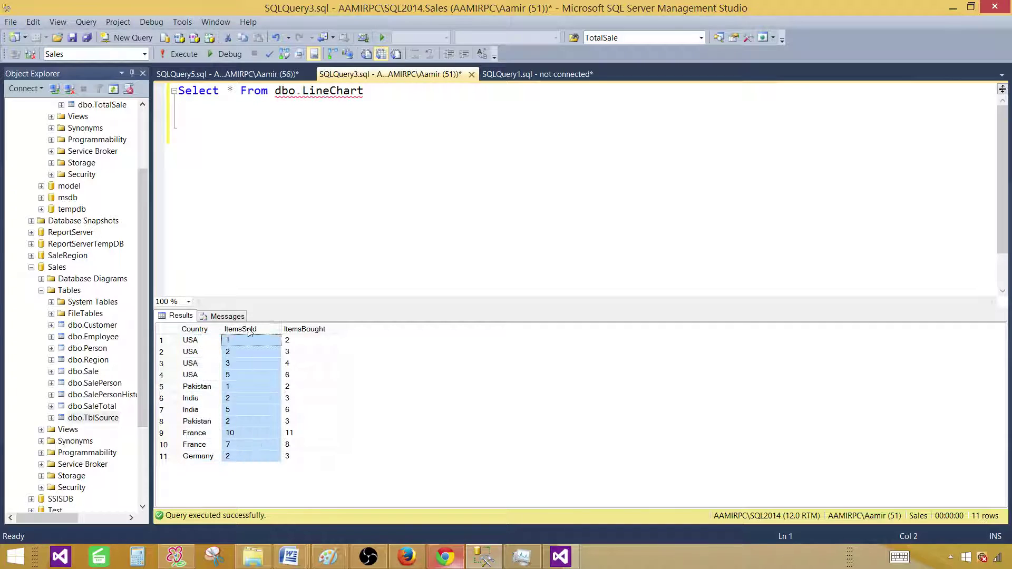
left_click(290, 329)
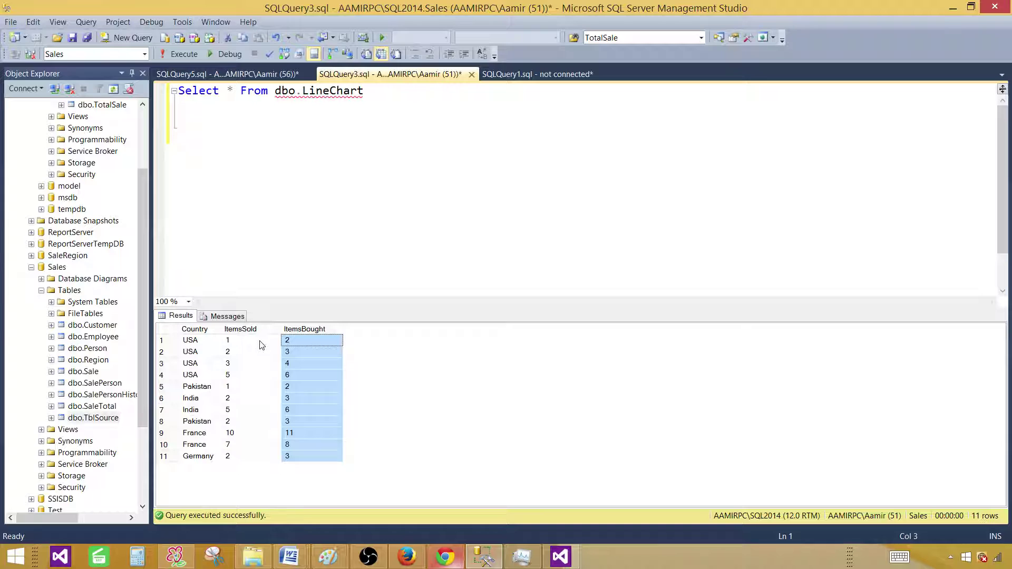
left_click(191, 331)
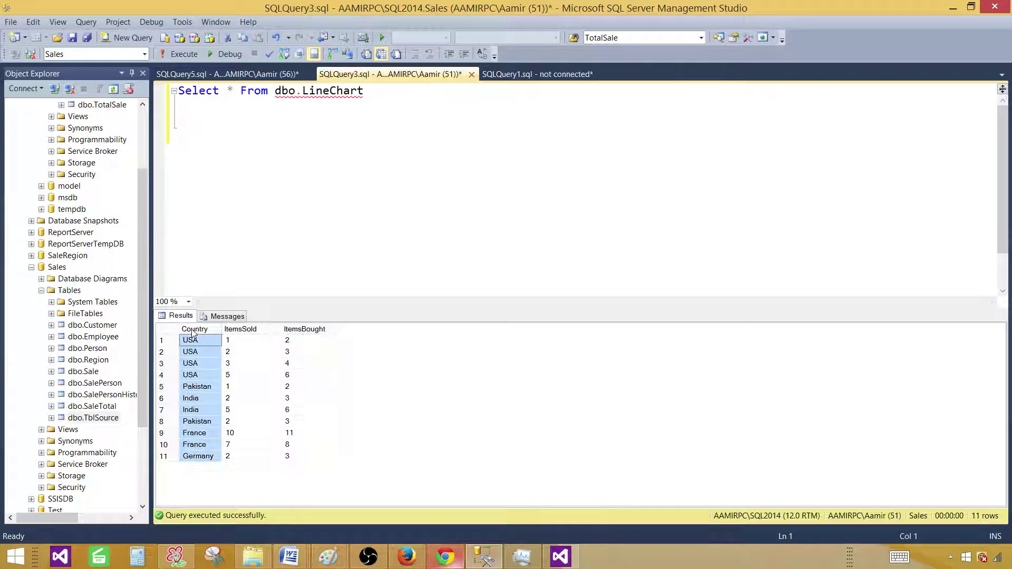
left_click(239, 331)
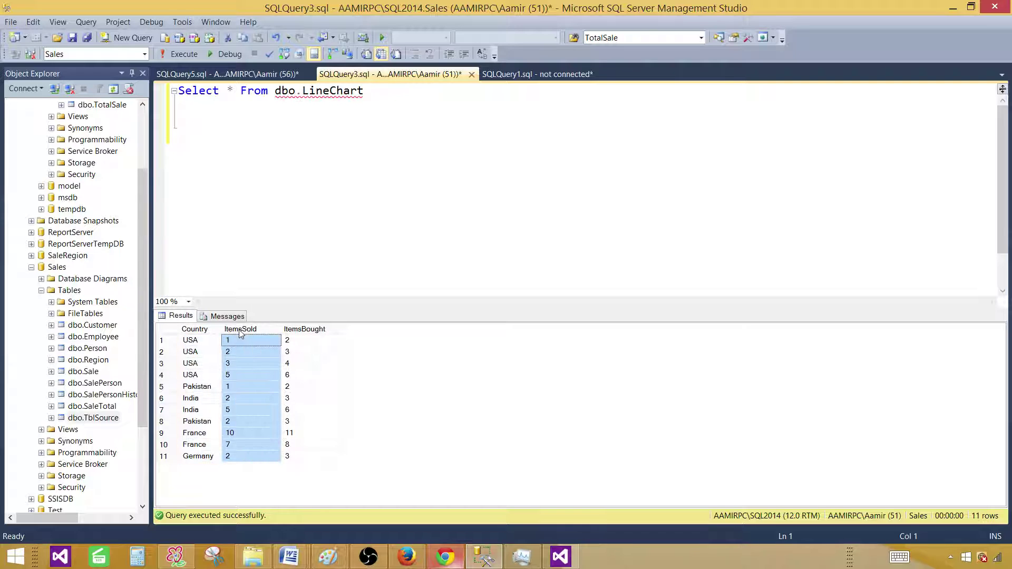
left_click(308, 331)
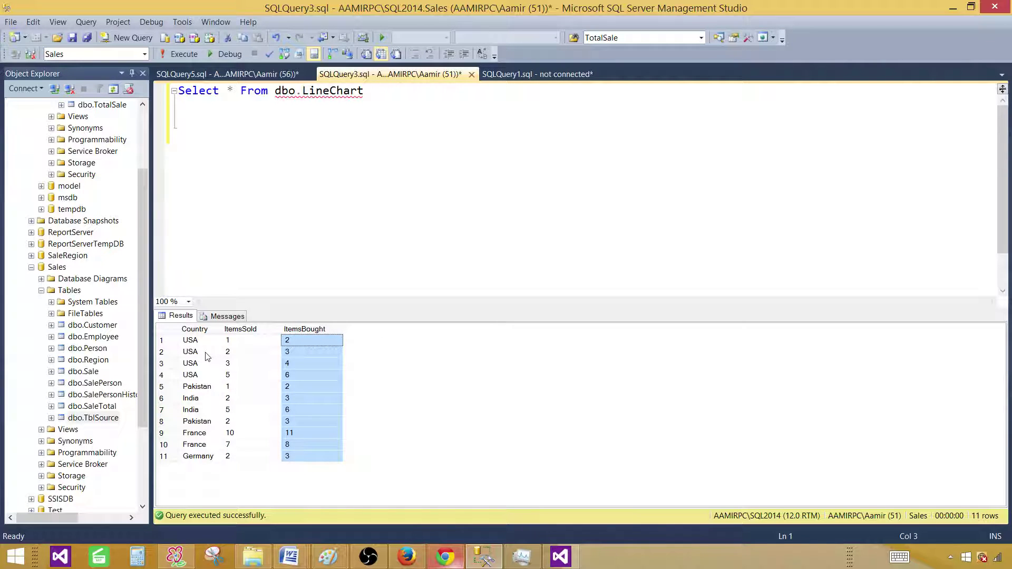
Step: Select the Country values and the ItemsSold/ItemsBought figures, then reselect each column
left_click_drag(206, 341, 202, 459)
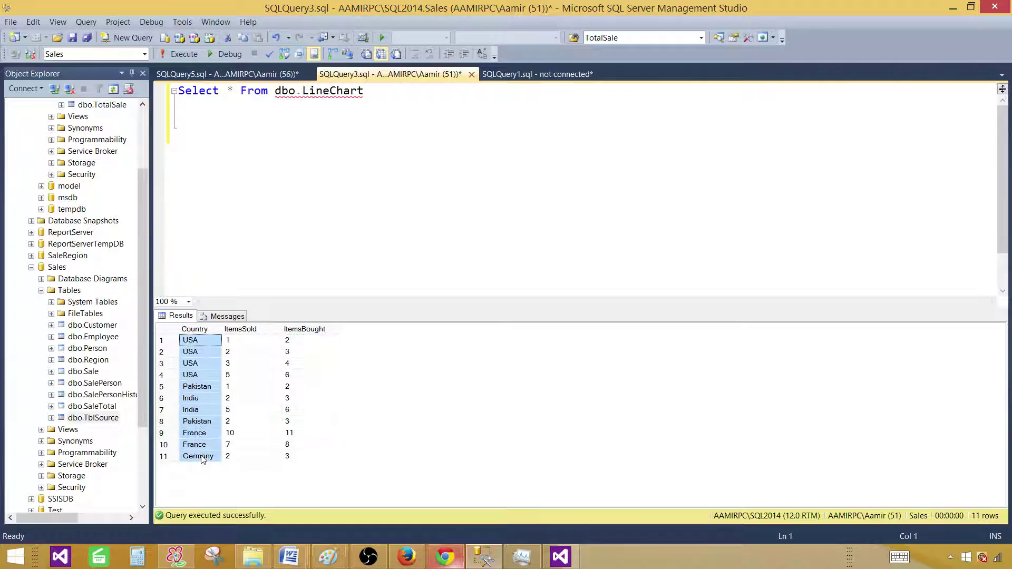
left_click_drag(237, 341, 319, 462)
left_click(201, 353)
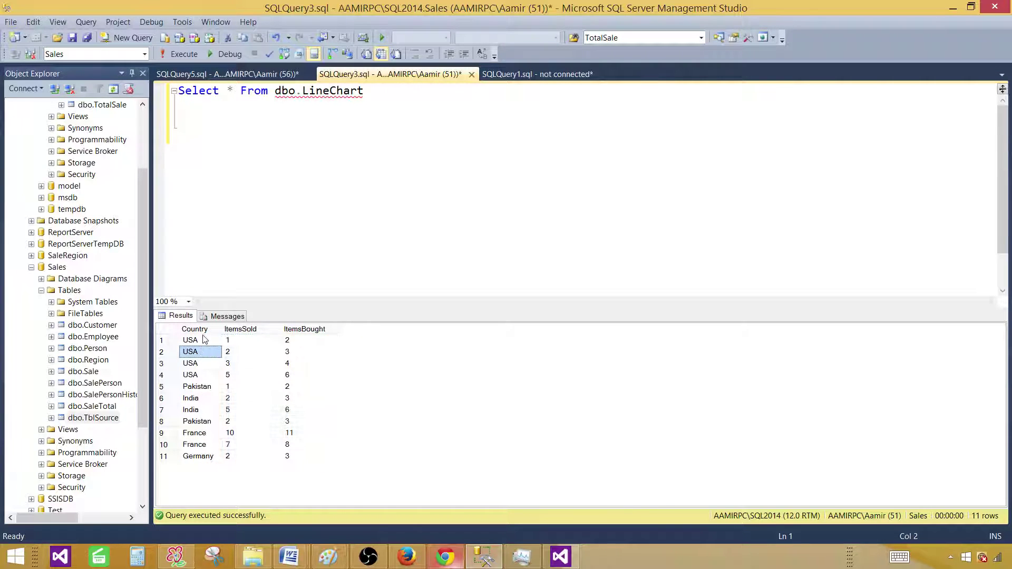
left_click(205, 329)
left_click(248, 329)
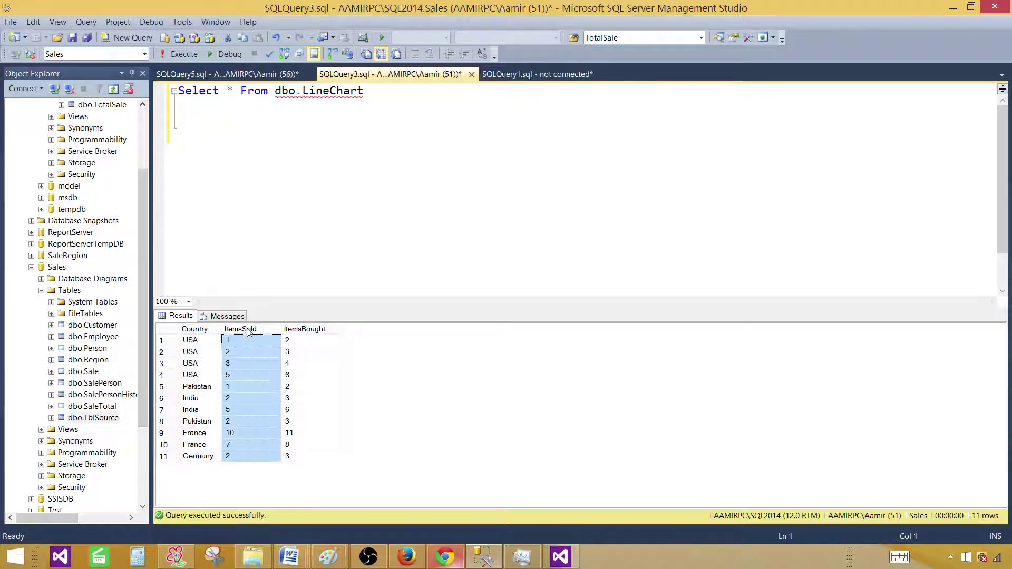
left_click(318, 330)
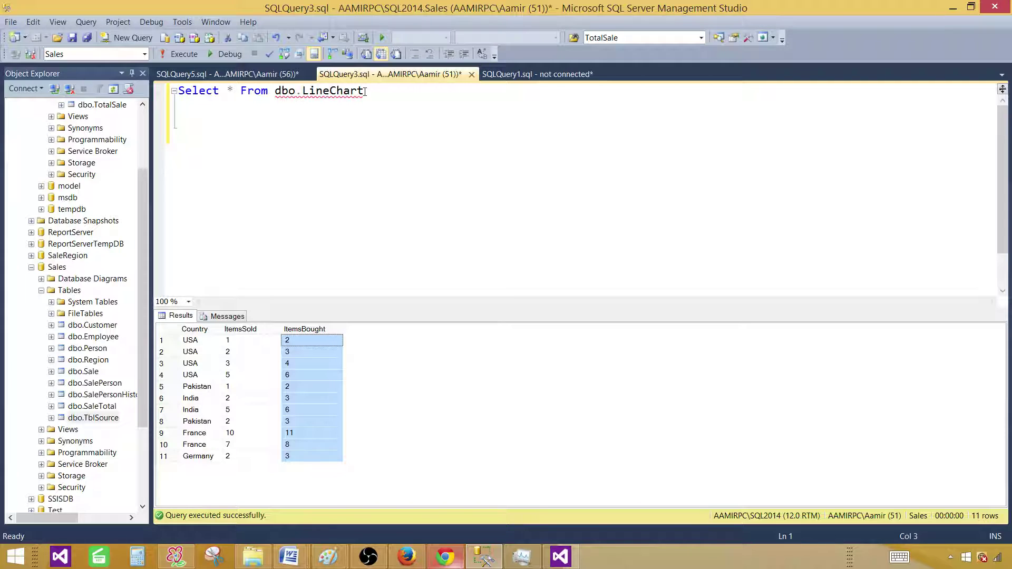
Step: Copy the dbo.LineChart query text and switch back to Visual Studio
left_click_drag(364, 91, 177, 90)
right_click(202, 94)
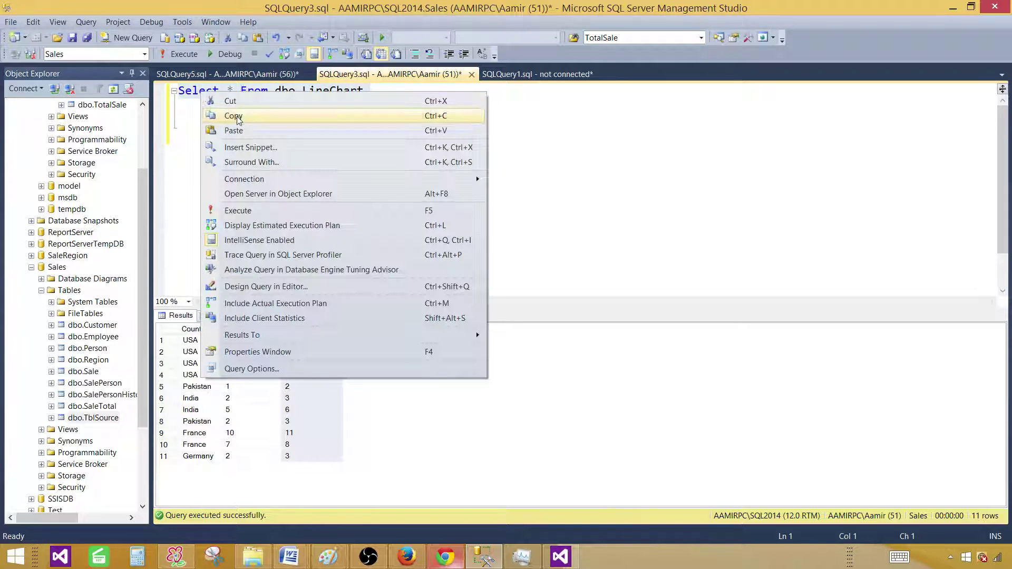
left_click(234, 116)
left_click(360, 193)
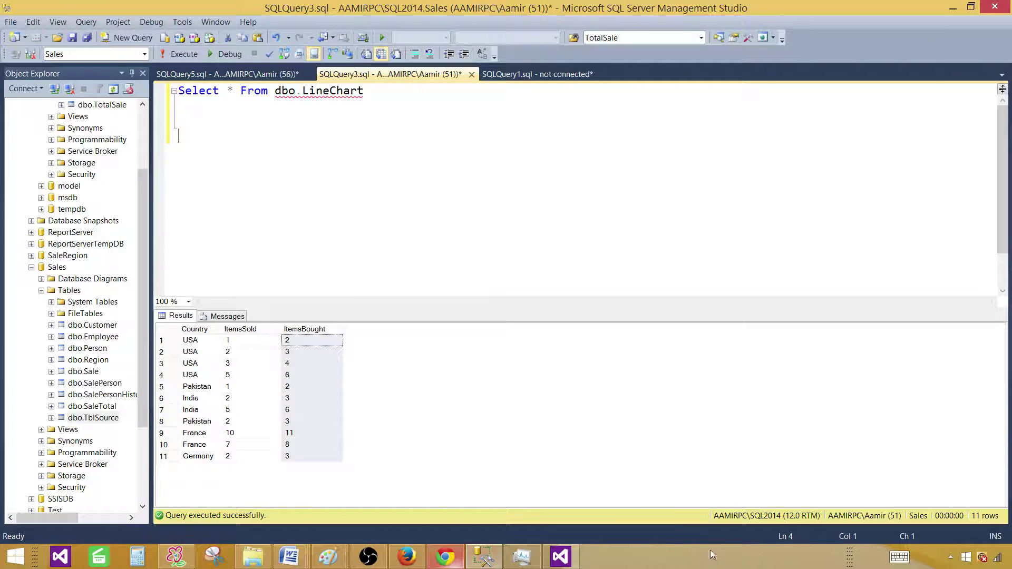
left_click(560, 556)
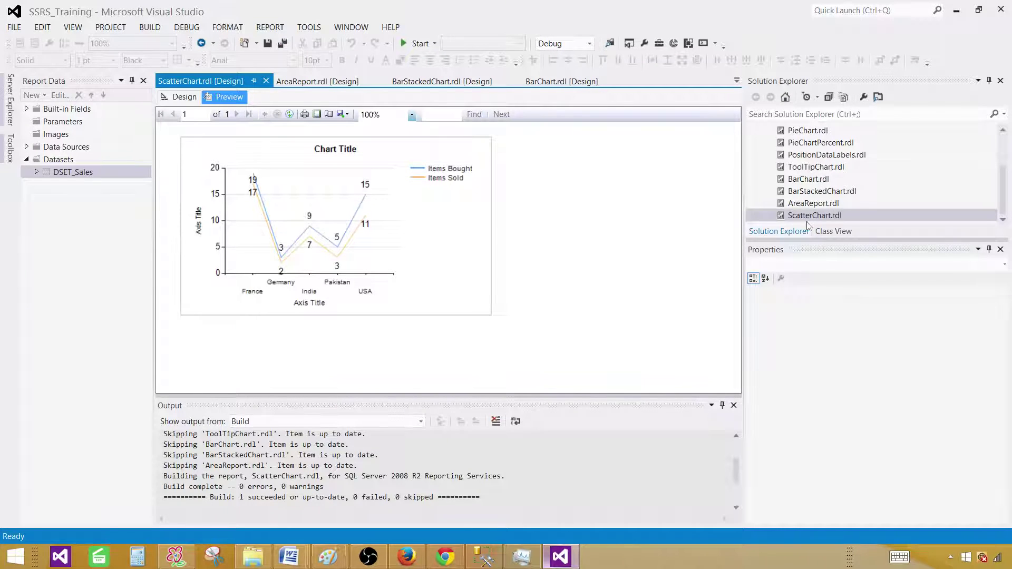
Step: Add a new Report item named MultiLine_LineChart.rdl under the project's Reports folder
left_click(1001, 138)
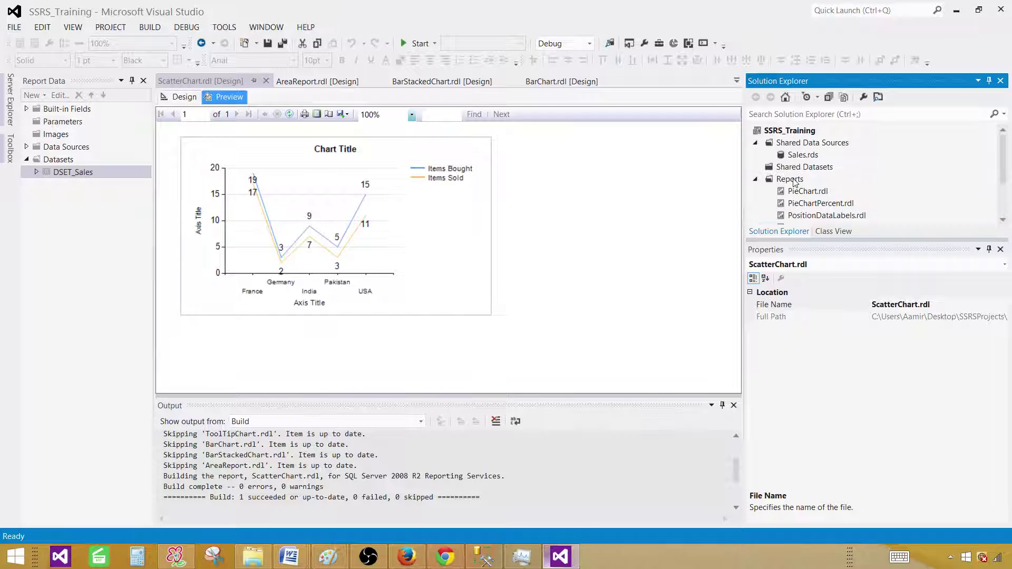
left_click(799, 180)
right_click(801, 184)
mouse_move(827, 208)
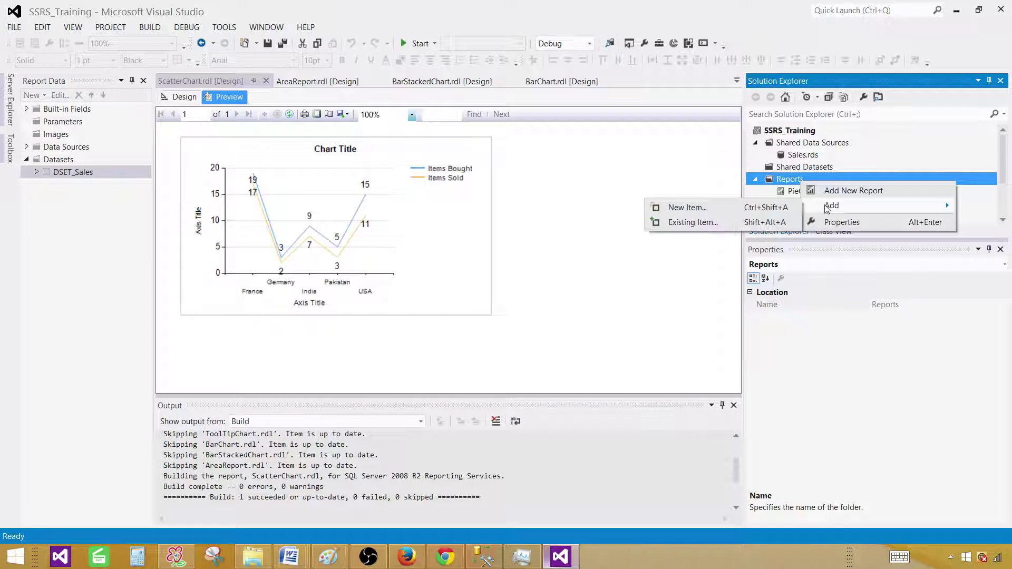
left_click(713, 208)
left_click(403, 135)
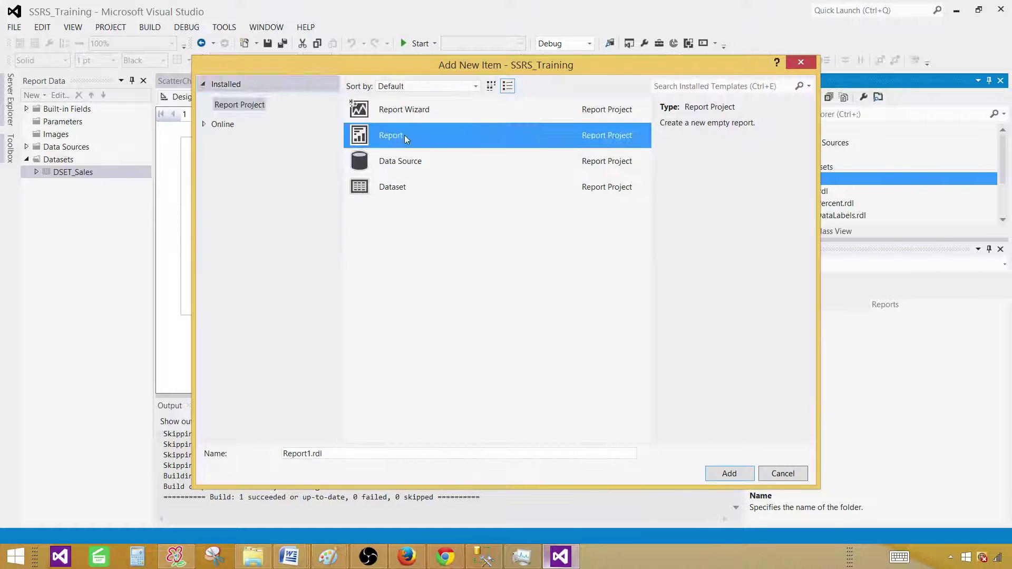
left_click(307, 454)
double_click(307, 455)
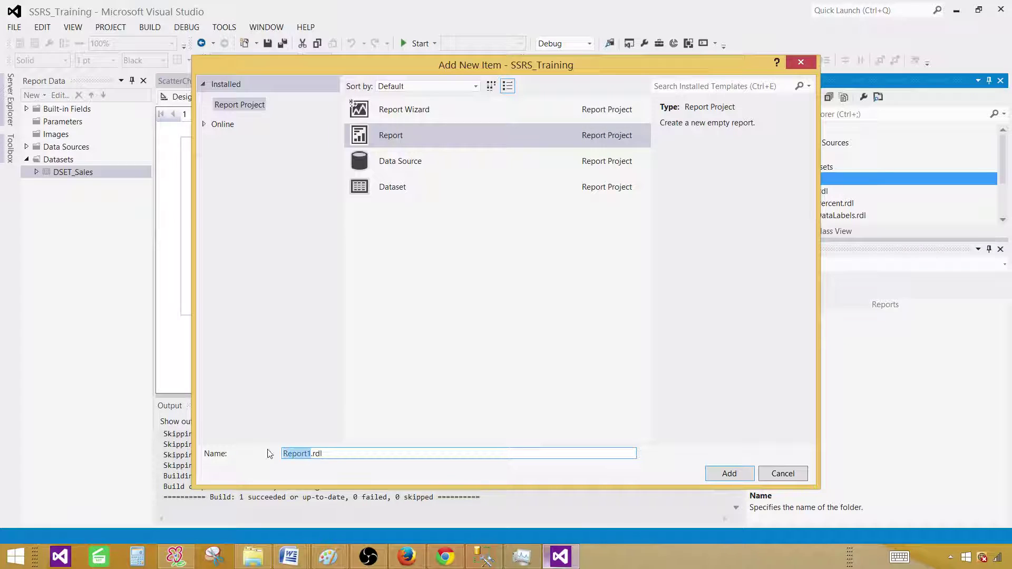
type("MultiLine_LineChart")
left_click(726, 478)
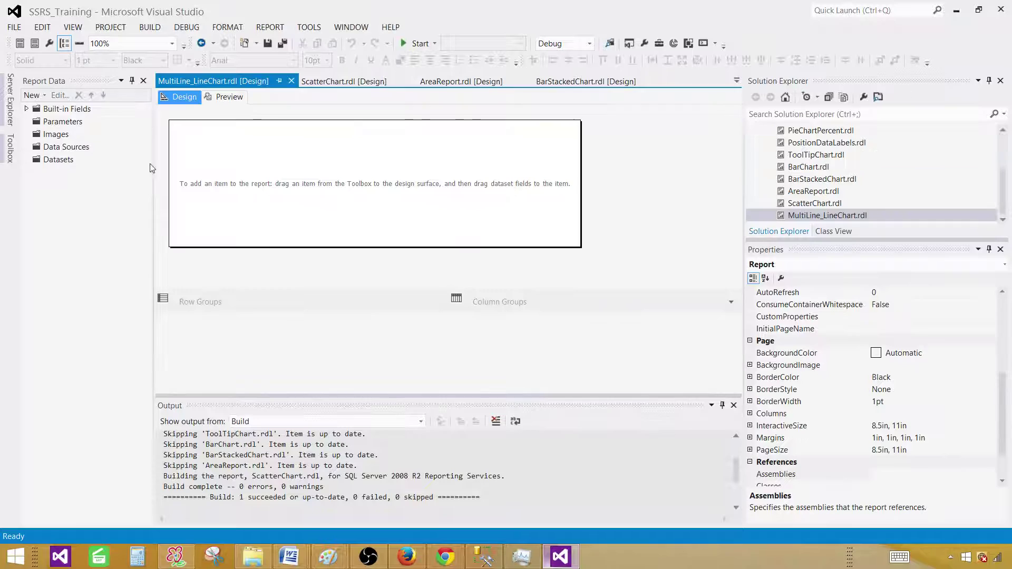
Step: Create a report data source DS_Sales that references the shared Sales data source
left_click(76, 147)
right_click(78, 148)
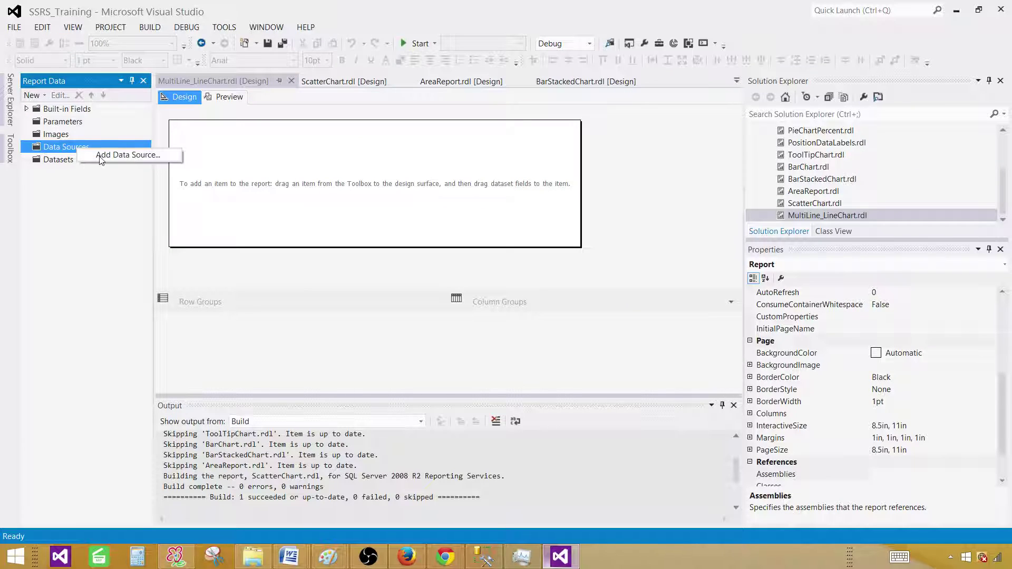
left_click(127, 155)
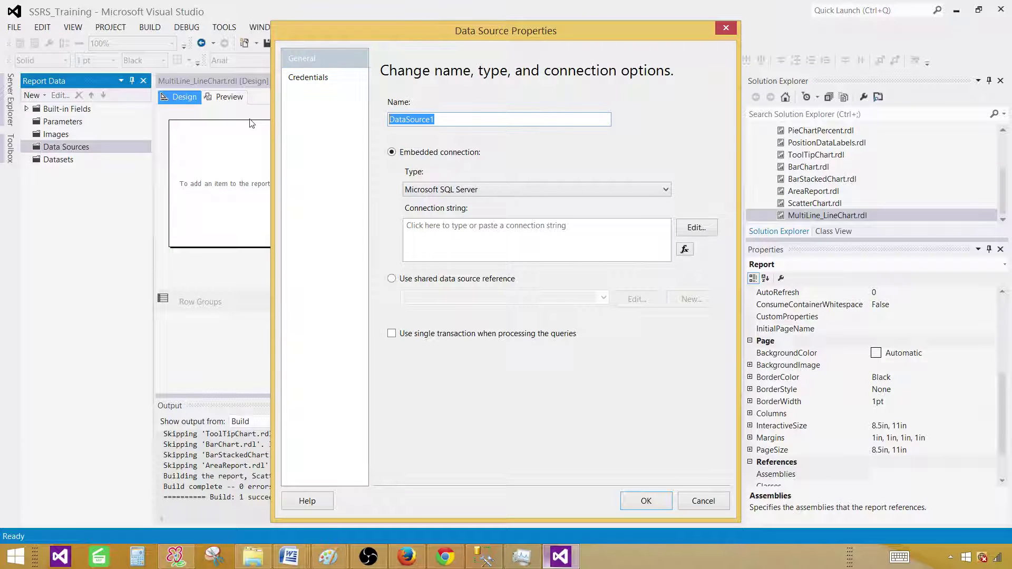
type("DS_")
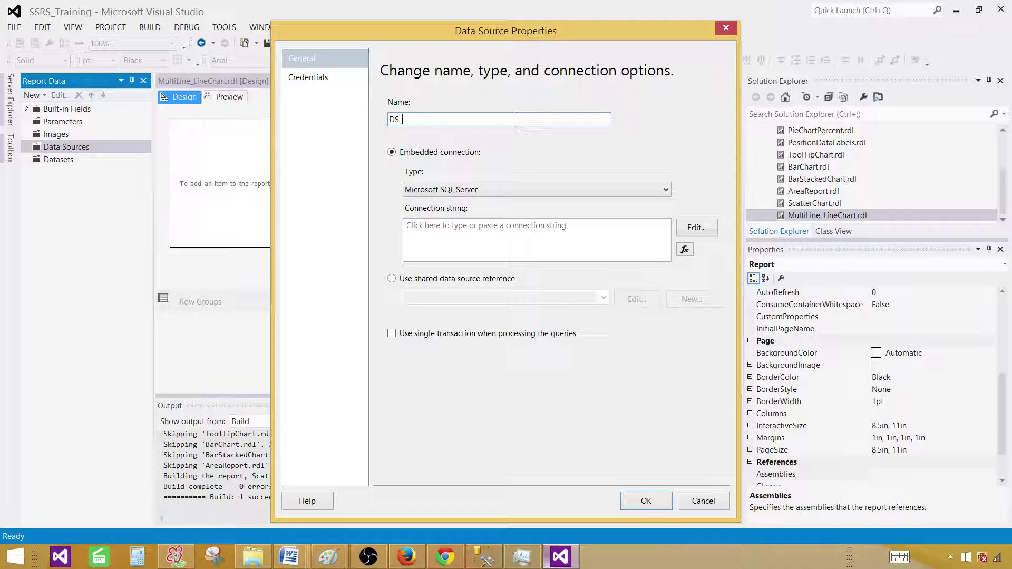
type("Sales")
left_click(420, 284)
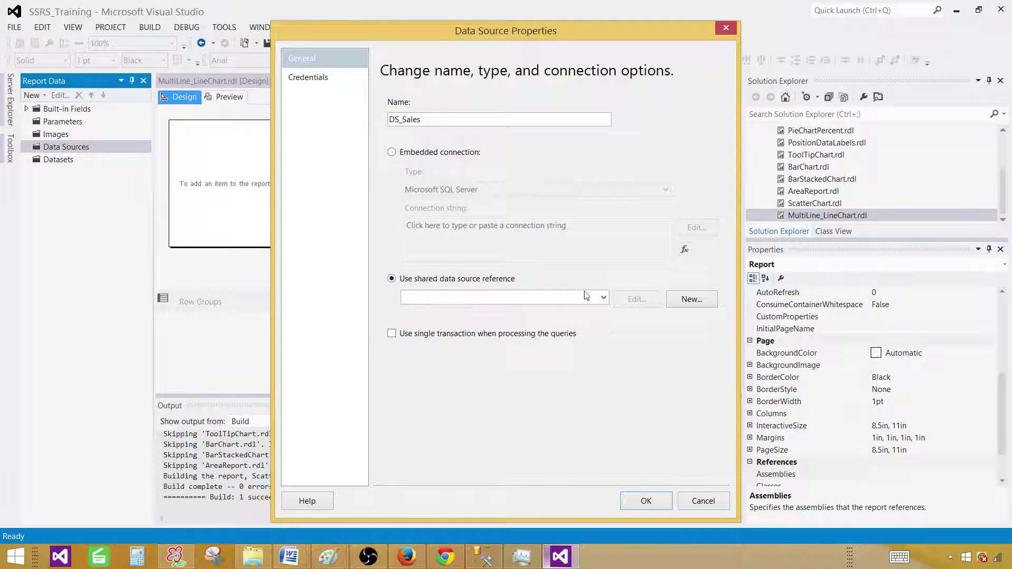
left_click(604, 299)
left_click(464, 310)
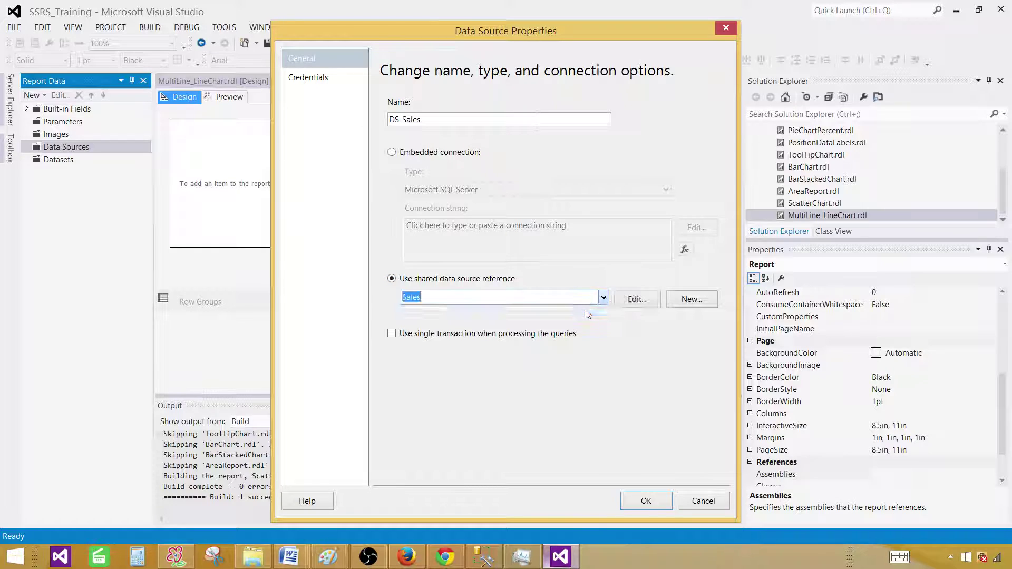
left_click(464, 297)
left_click(645, 499)
Step: Add embedded dataset DSET_Sales on DS_Sales using the pasted query Select * From dbo.LineChart
right_click(71, 173)
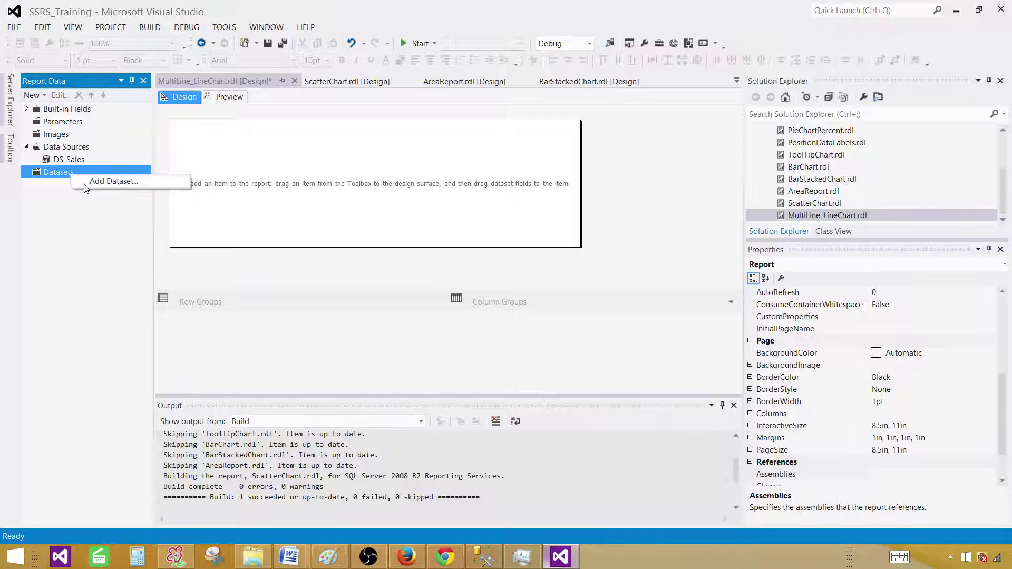
left_click(94, 183)
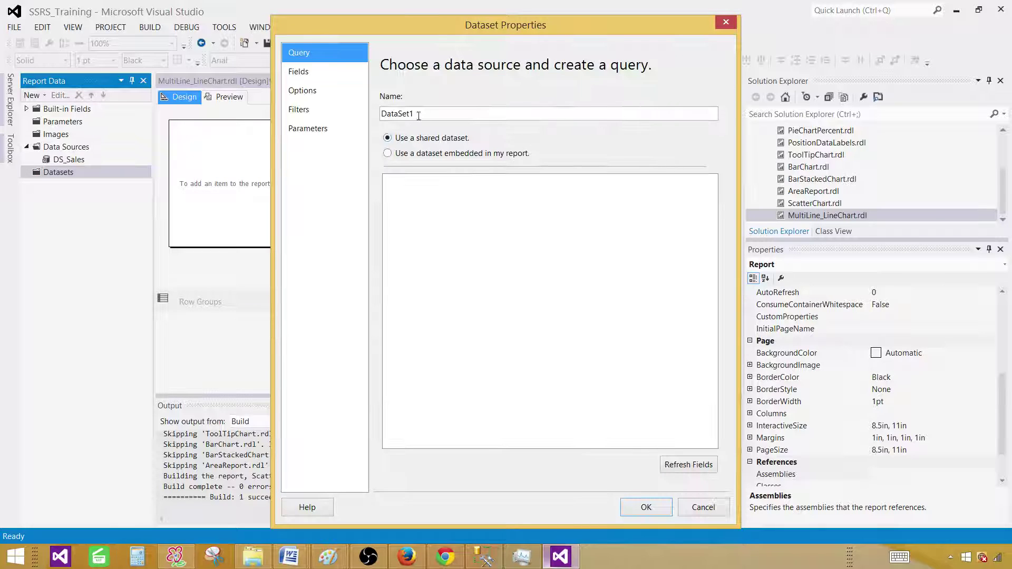
type("DSET_Sales")
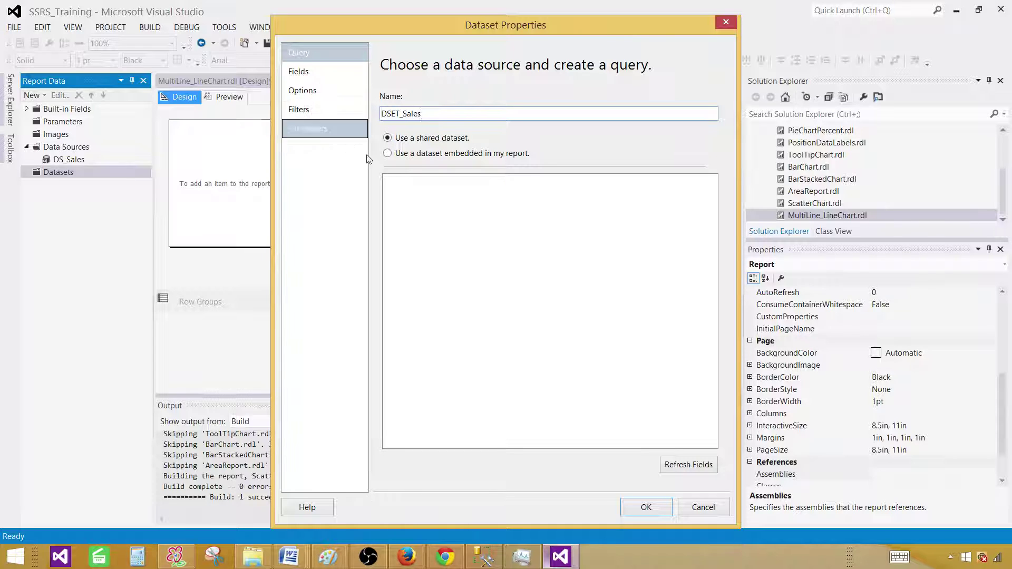
left_click(416, 153)
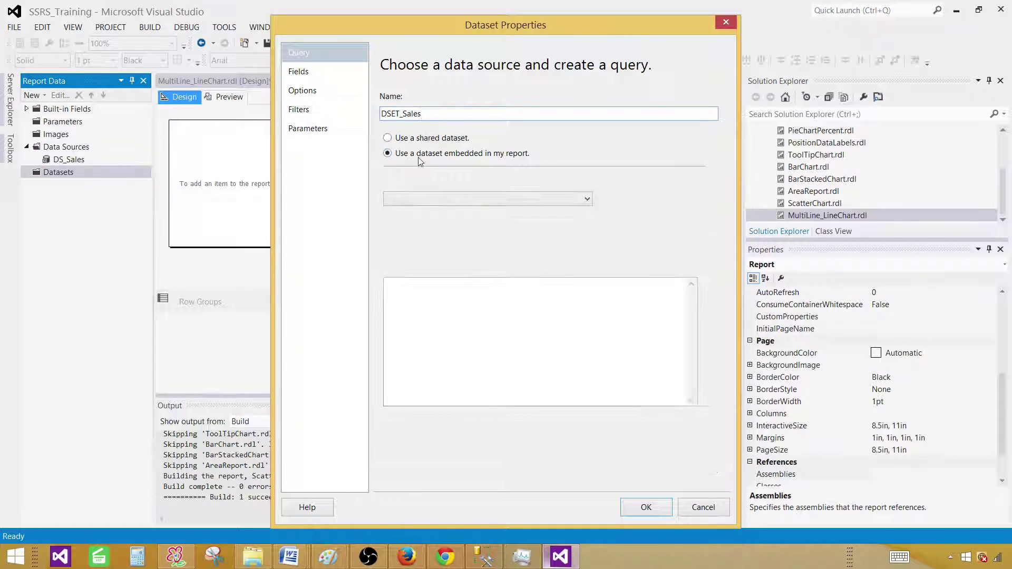
left_click(386, 199)
left_click(413, 212)
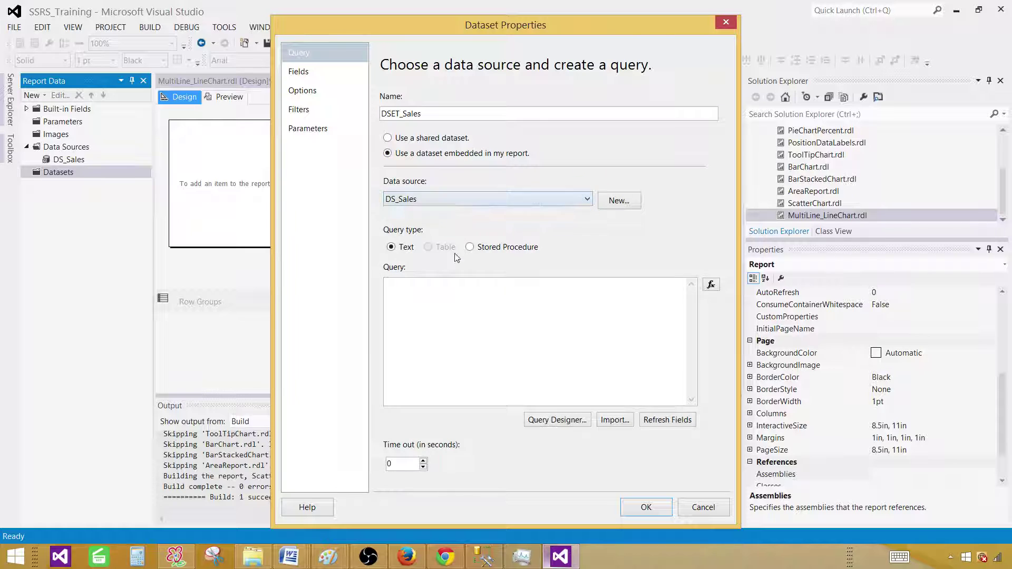
left_click(488, 308)
right_click(487, 309)
left_click(432, 360)
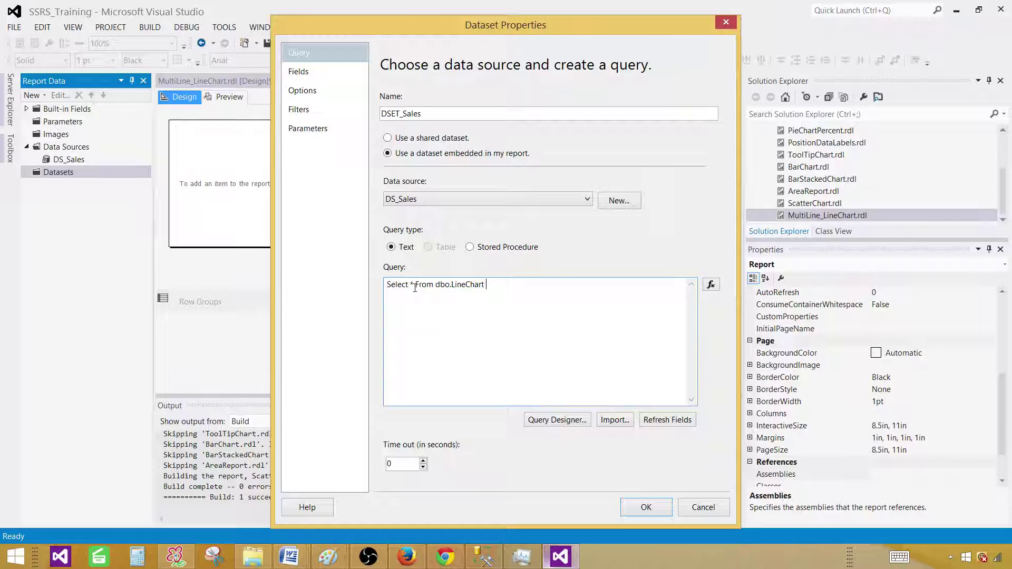
left_click(639, 515)
right_click(331, 155)
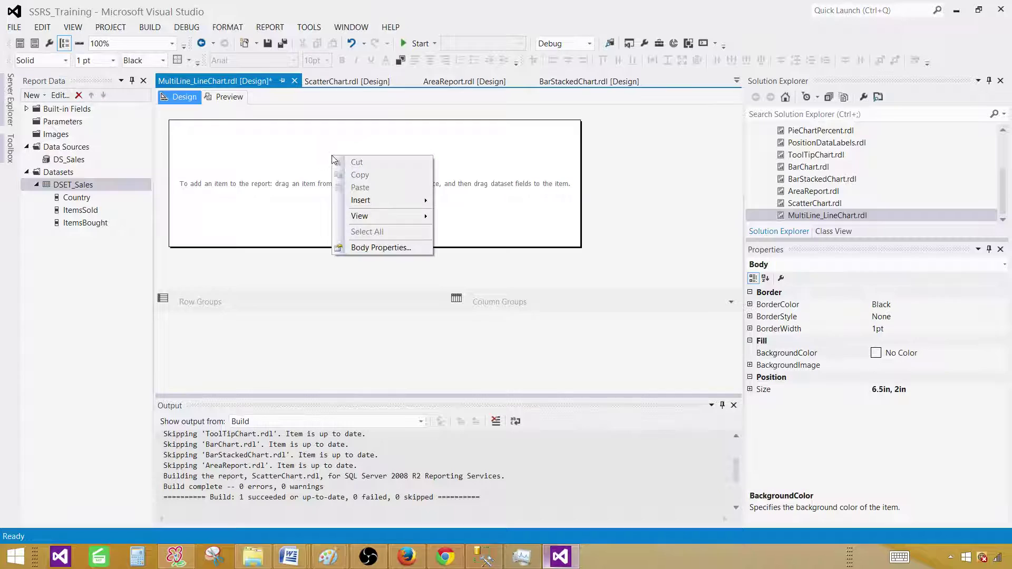
Step: Insert a basic Line chart, the first Line chart type, into the report body
mouse_move(365, 204)
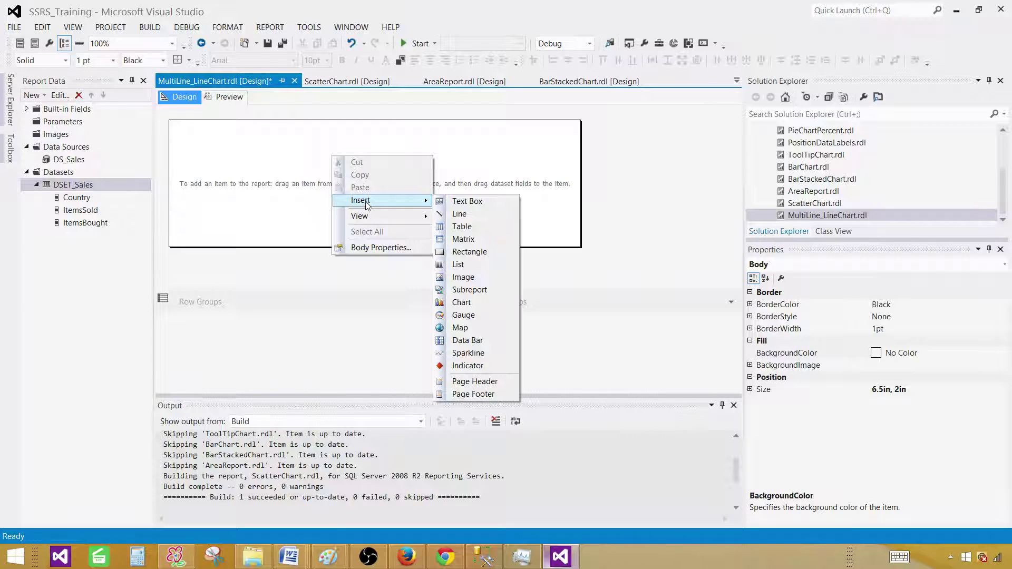
left_click(467, 302)
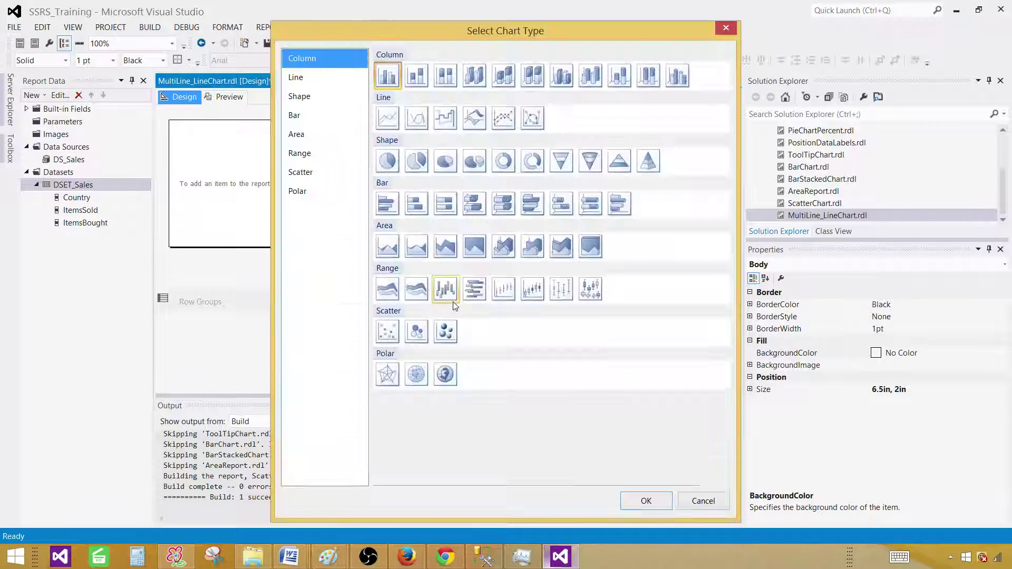
left_click(310, 84)
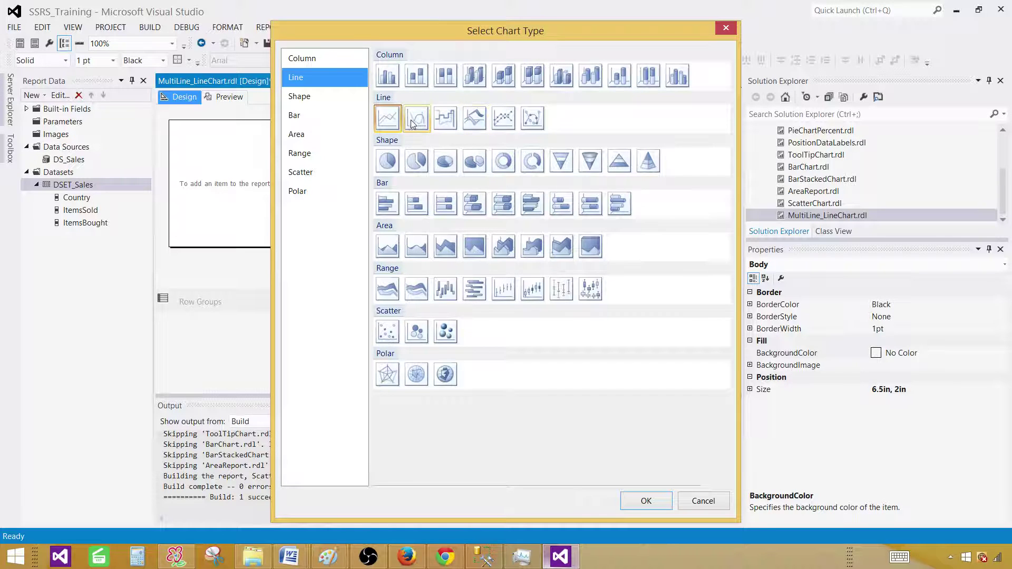
left_click(391, 122)
left_click(644, 501)
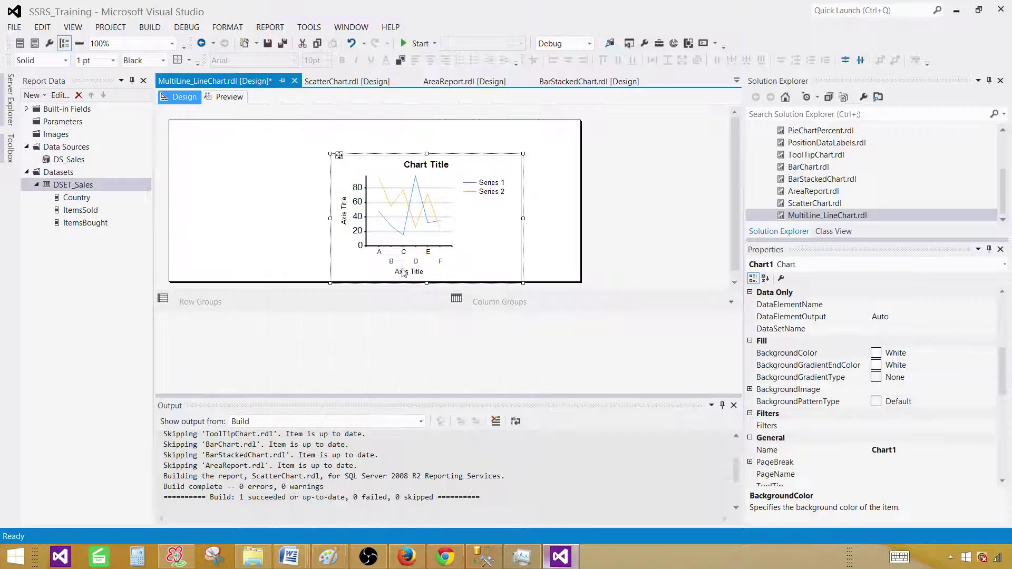
Step: Enlarge Chart1 by dragging its corner toward the report's top-left
left_click_drag(328, 153, 181, 128)
left_click(547, 214)
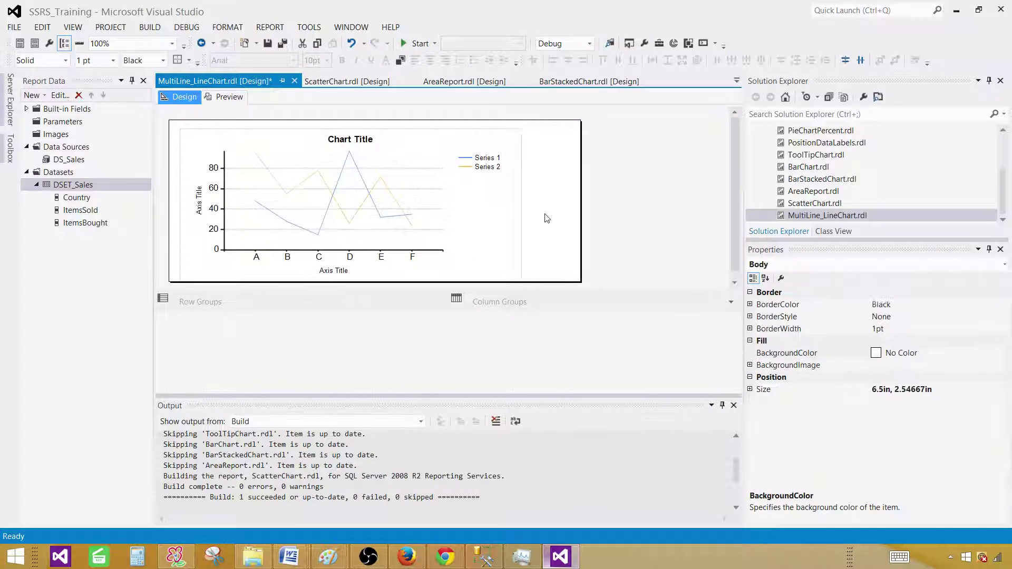
left_click(495, 216)
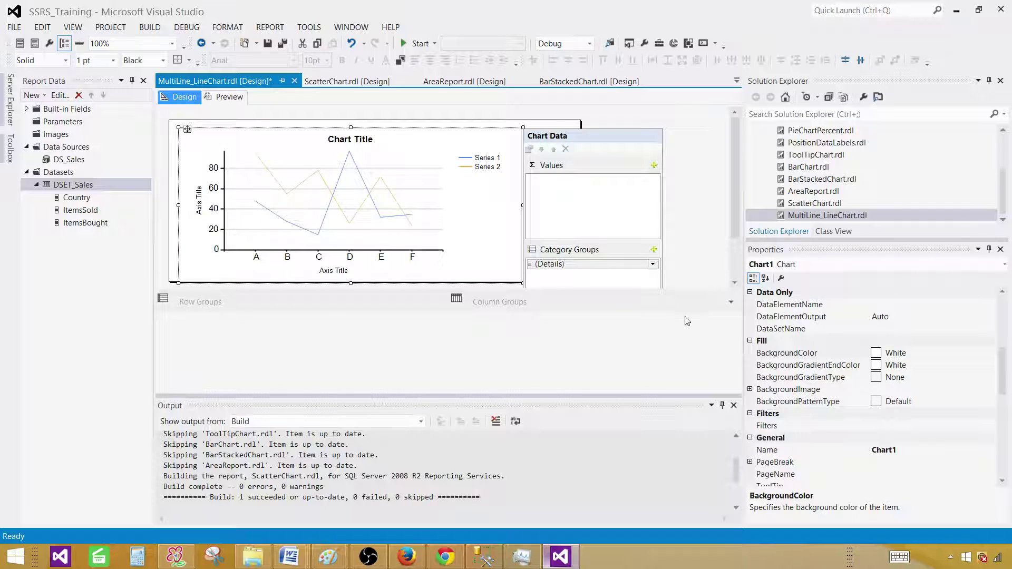
Step: Plot ItemsSold as the chart's values, with Country as the category group
left_click(733, 405)
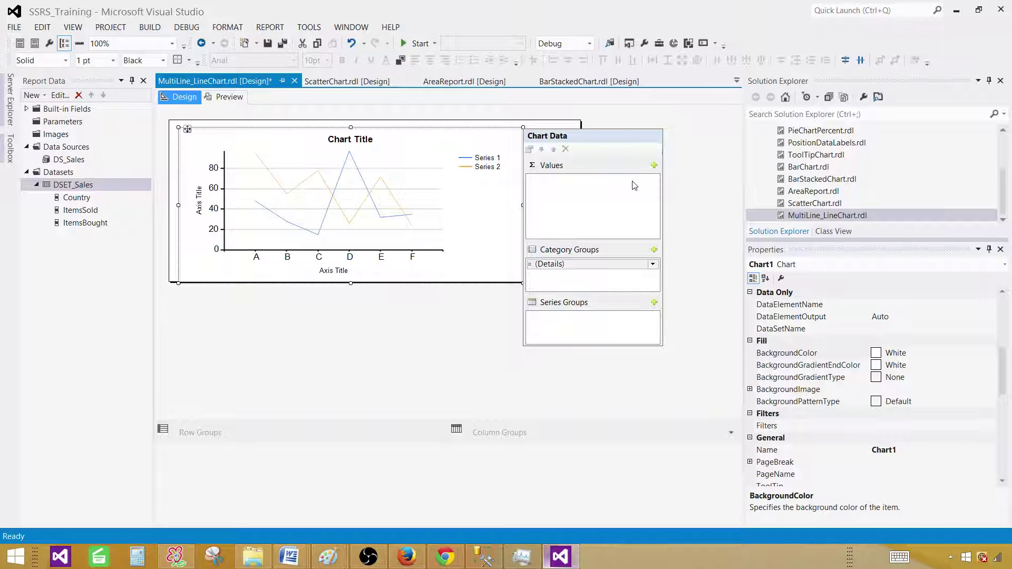
left_click(654, 165)
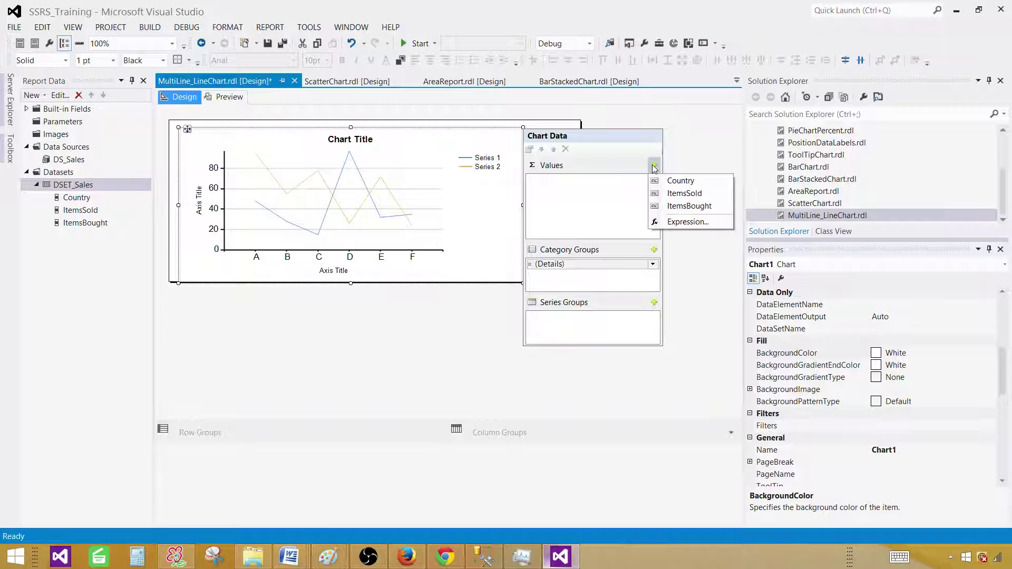
left_click(678, 194)
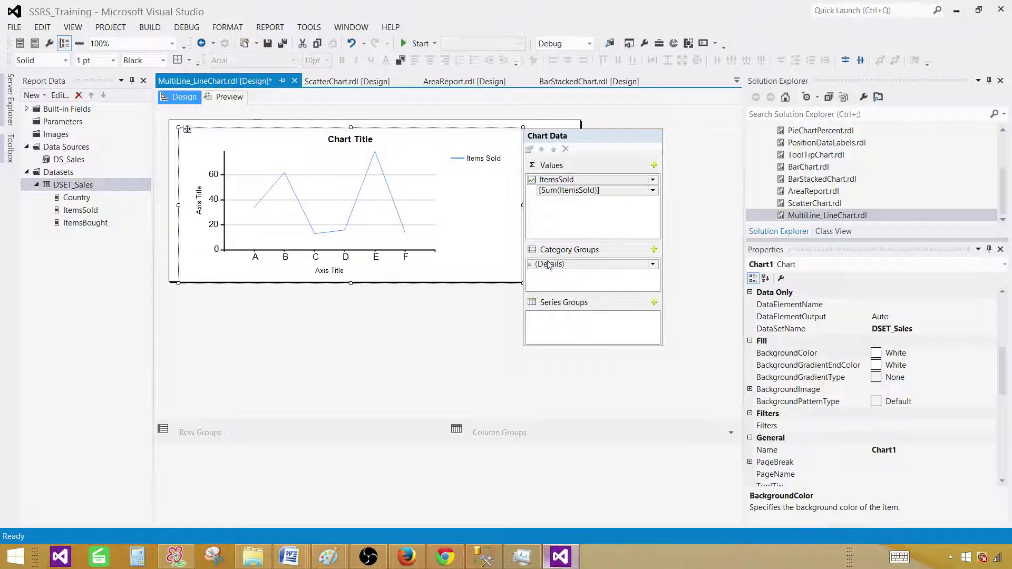
left_click(655, 265)
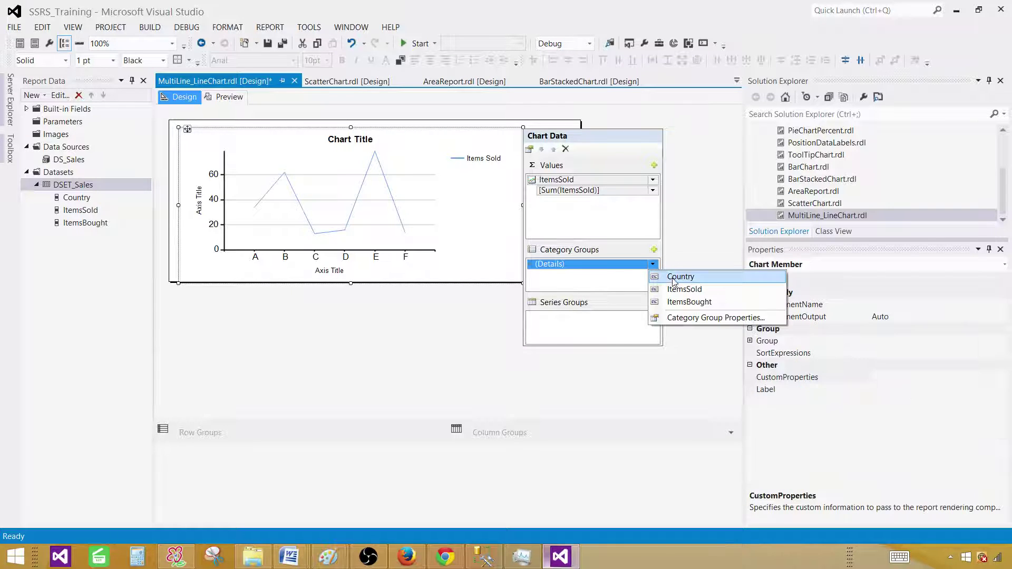
left_click(680, 277)
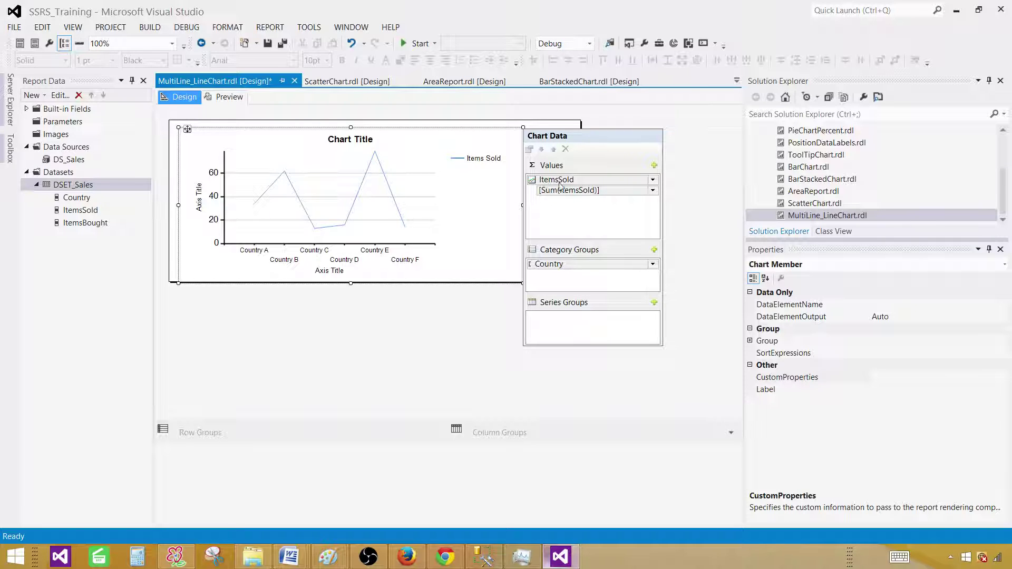
Step: Preview the ItemsSold chart, then return to the Design view
left_click(391, 293)
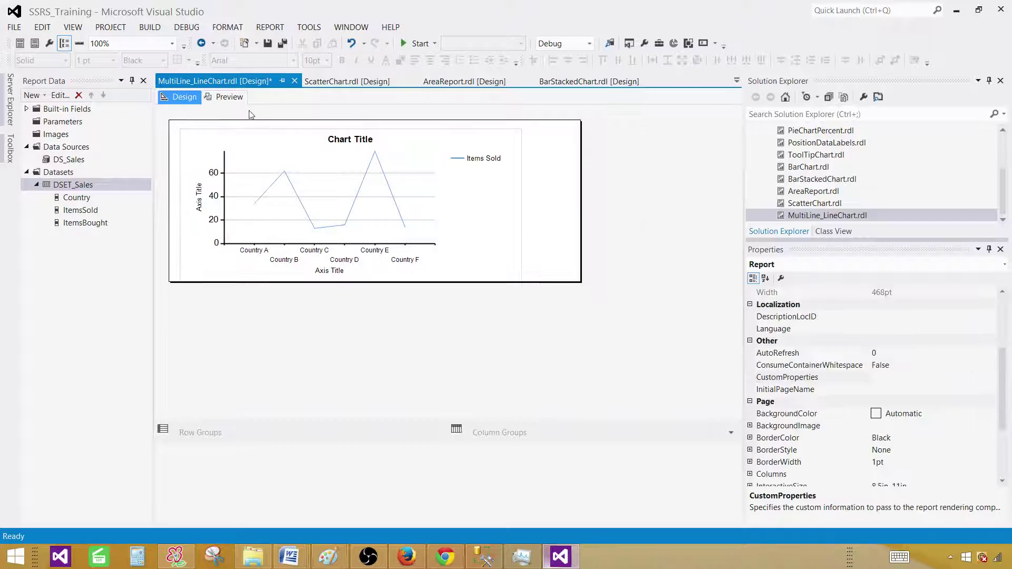
left_click(228, 97)
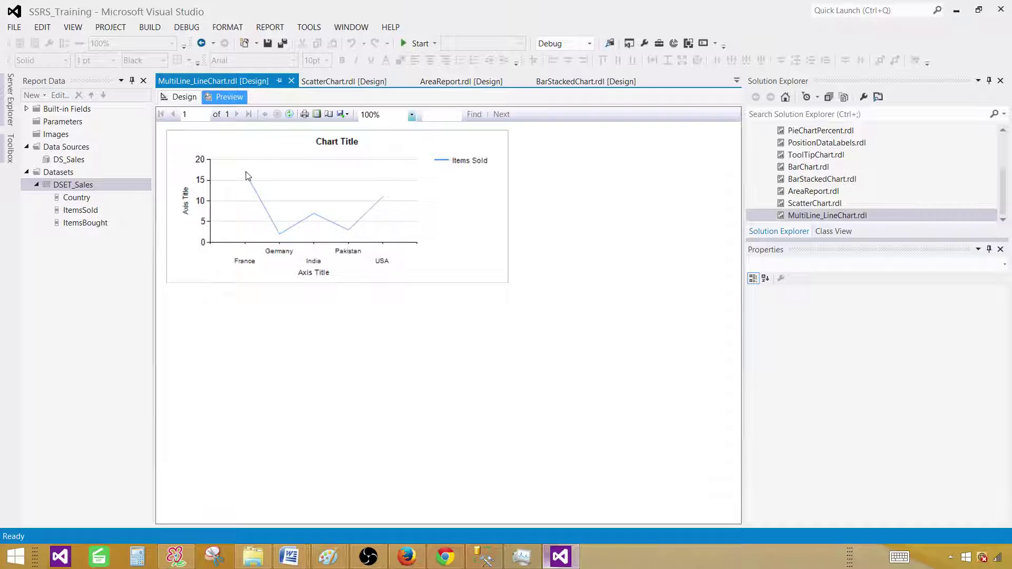
left_click(185, 97)
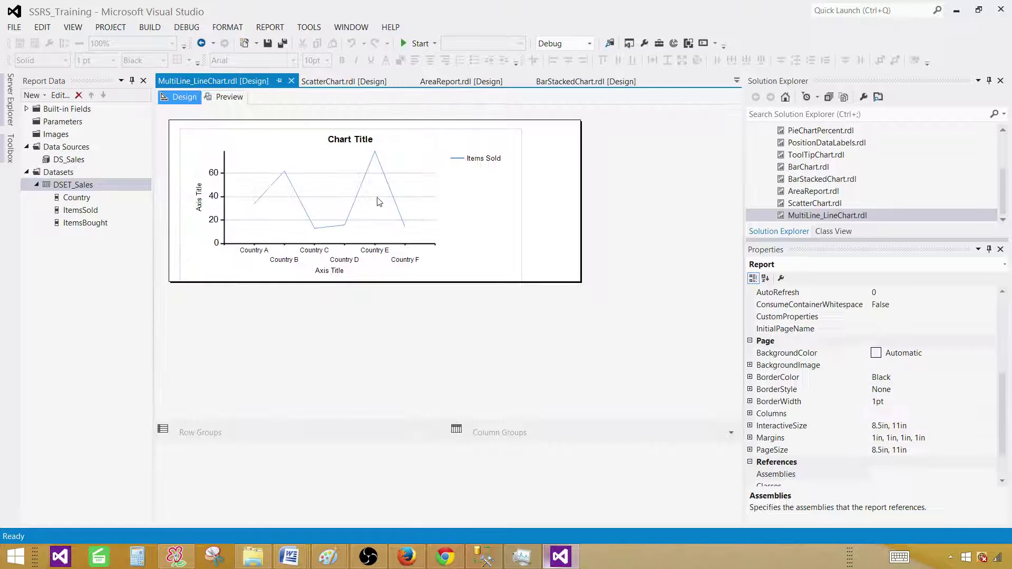
Step: Turn on data labels for the ItemsSold series and preview the labelled values
left_click(362, 198)
left_click(363, 198)
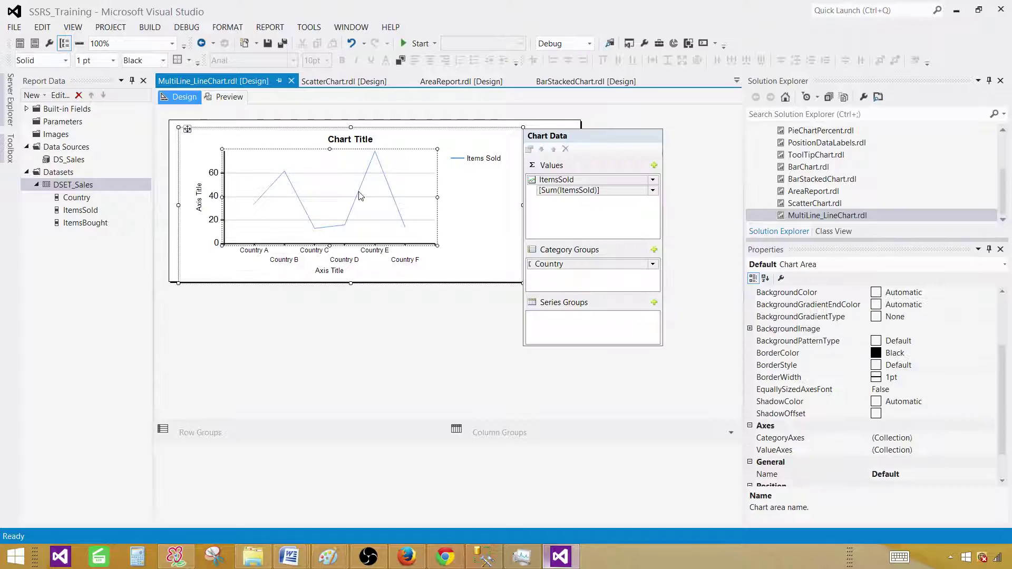
left_click(361, 196)
right_click(359, 193)
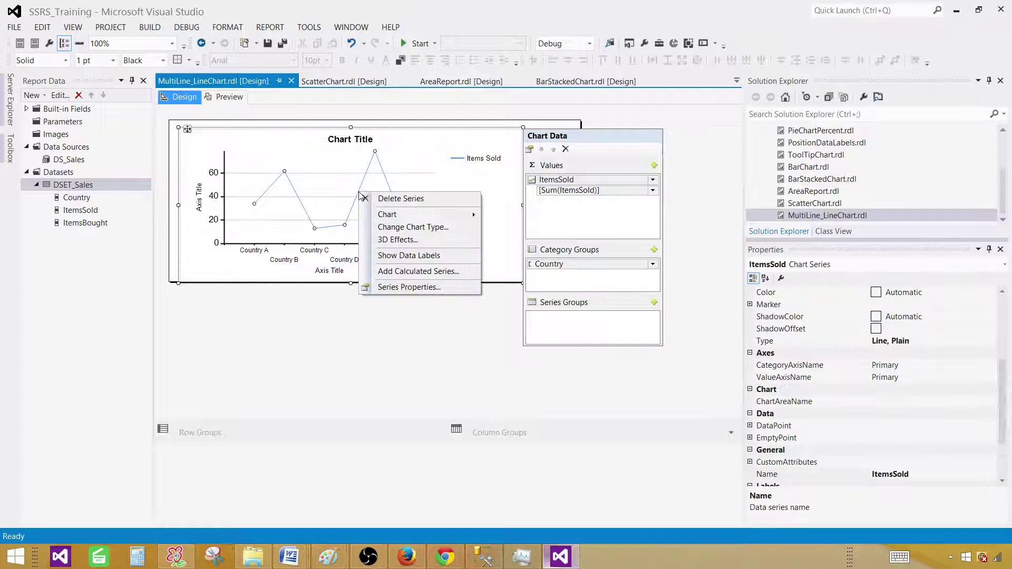
left_click(400, 256)
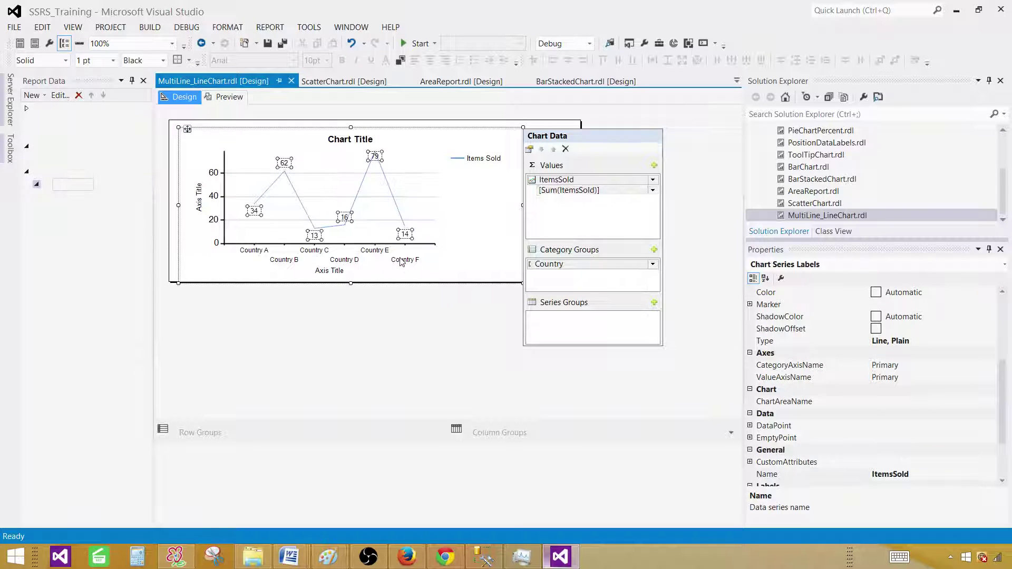
left_click(230, 97)
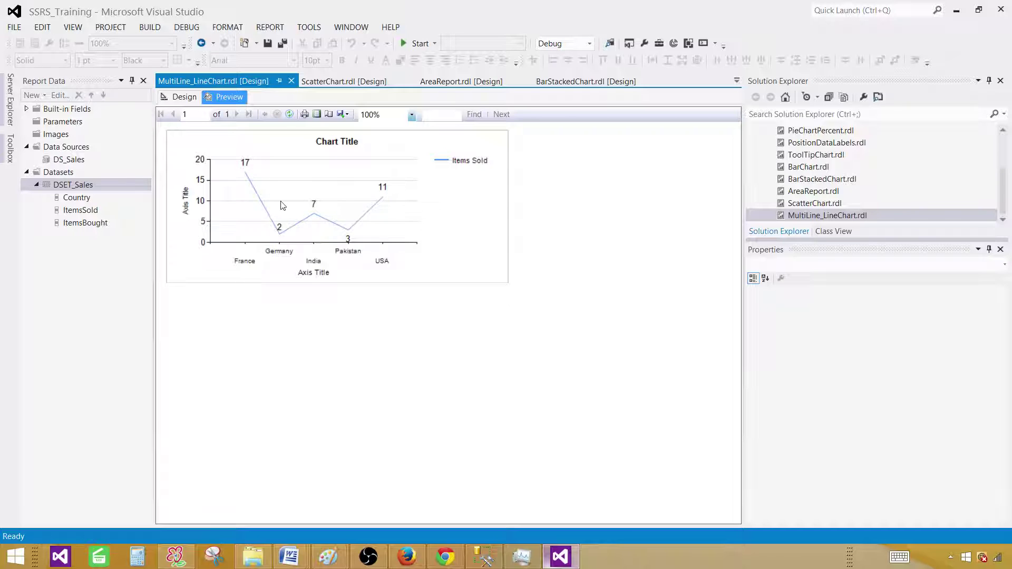
Step: Add Sum(ItemsBought) as a second value series and preview both lines
left_click(184, 97)
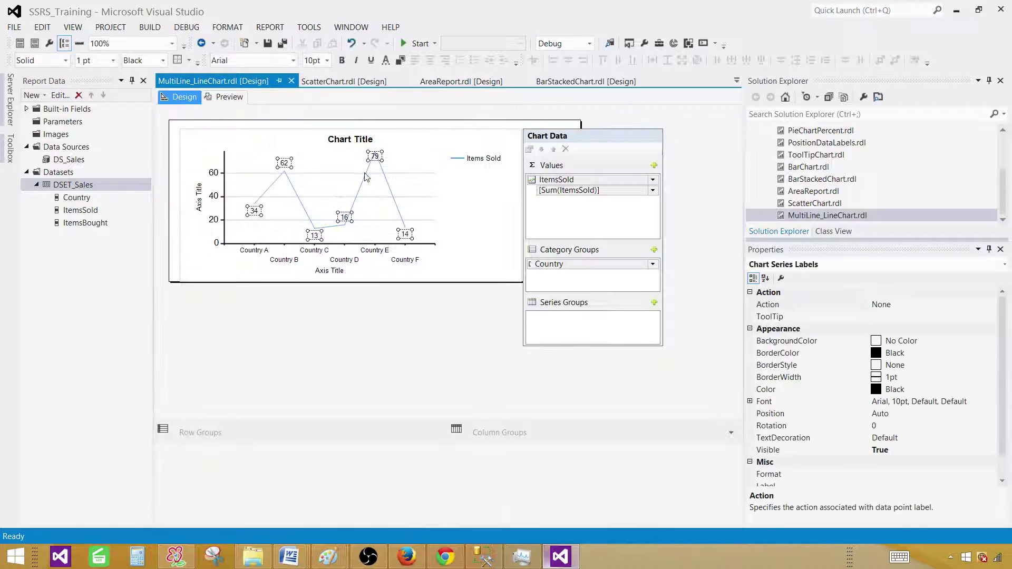
left_click(653, 166)
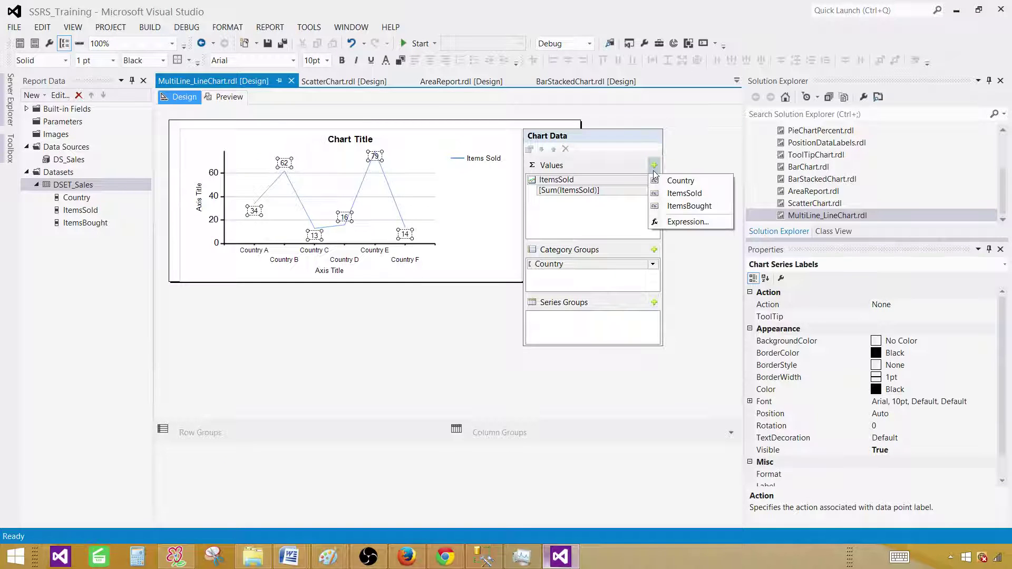
left_click(687, 211)
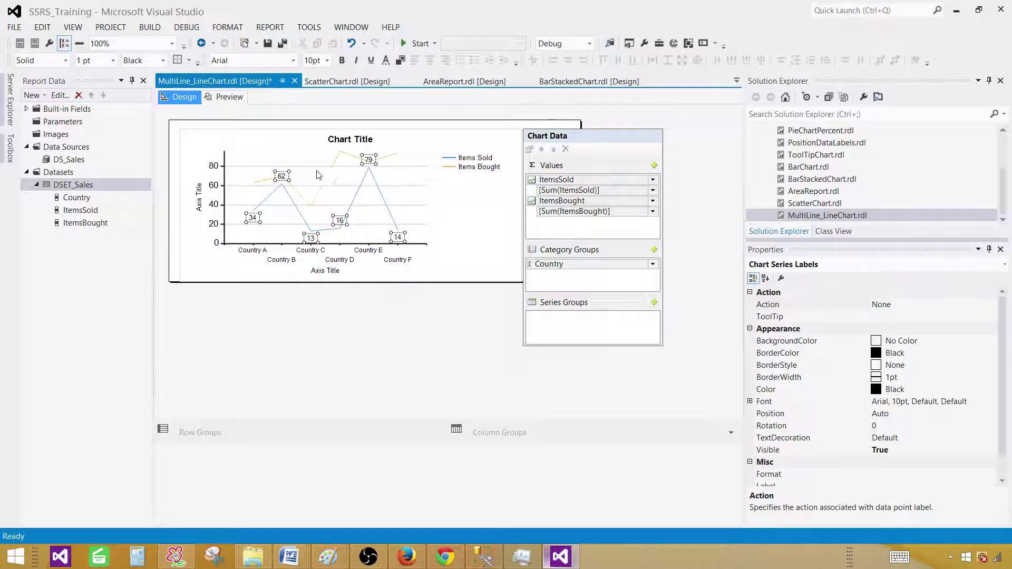
left_click(233, 97)
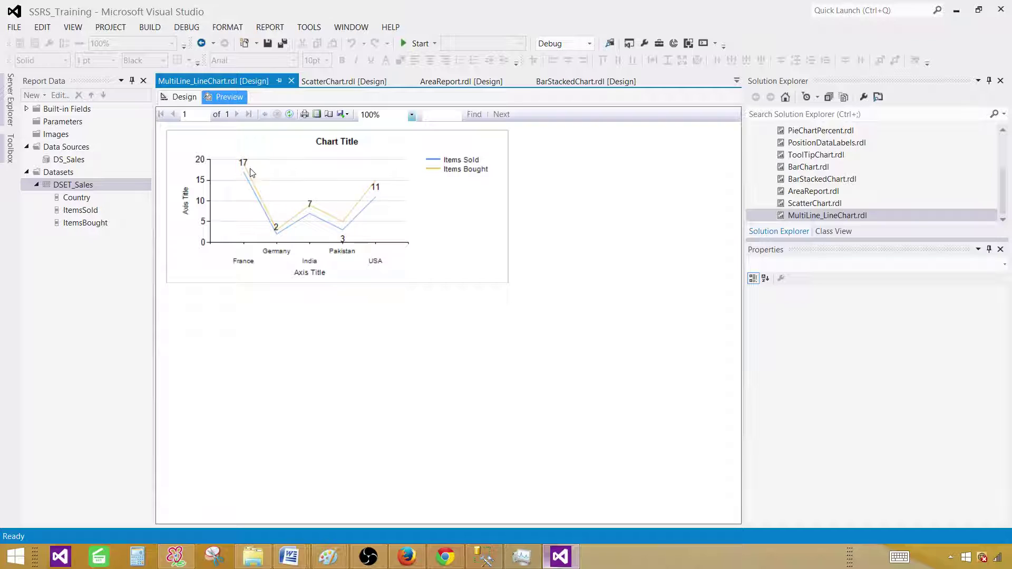
Step: Show data labels on the ItemsBought series, preview them, and return to Design
left_click(182, 97)
left_click(354, 159)
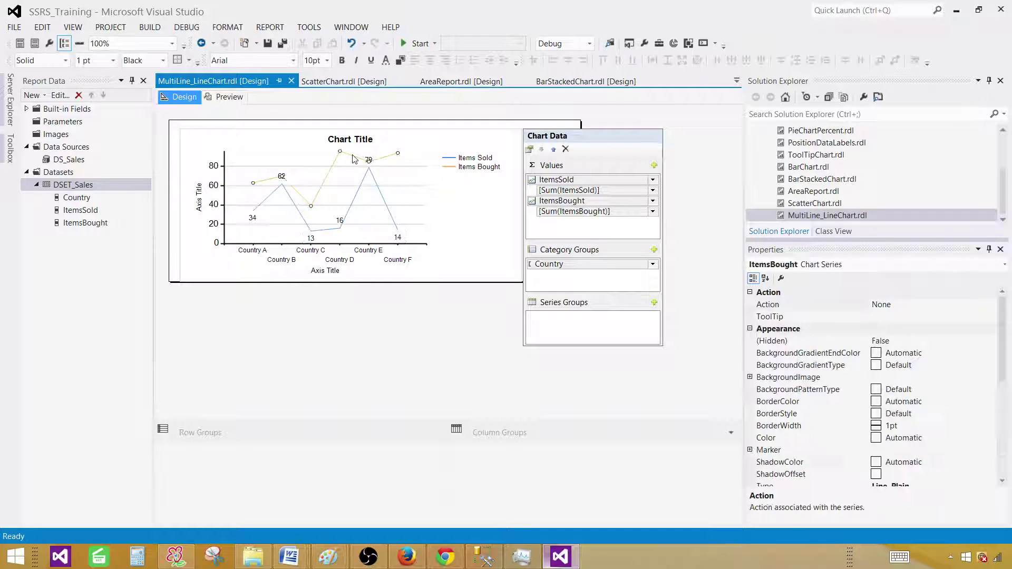
right_click(355, 159)
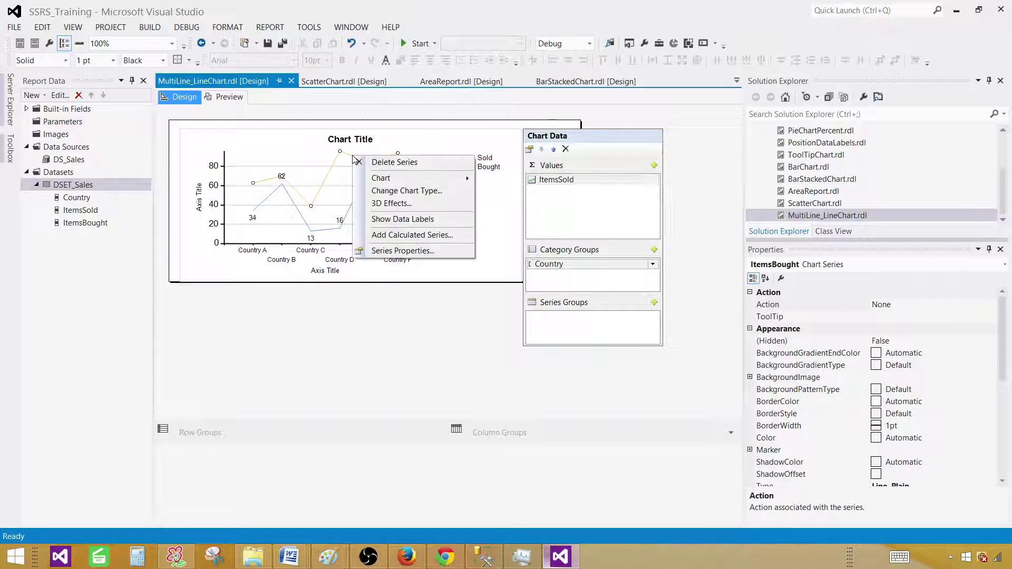
left_click(399, 220)
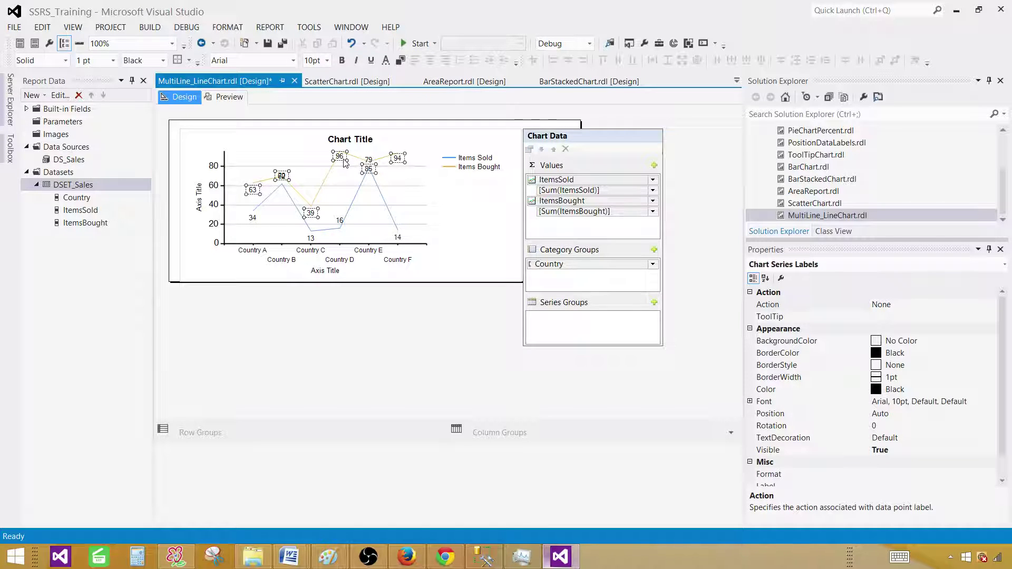
left_click(233, 97)
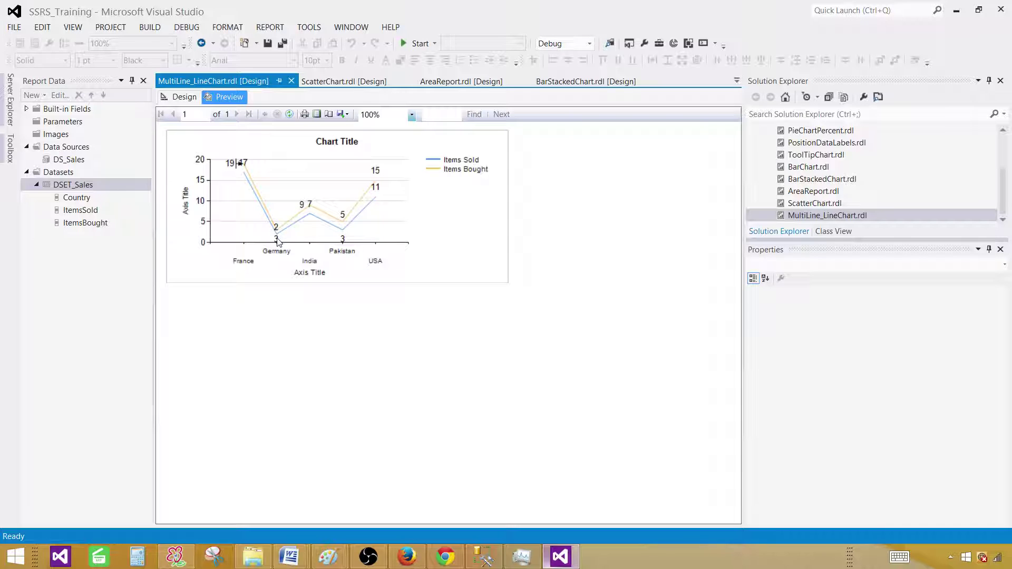
left_click(196, 100)
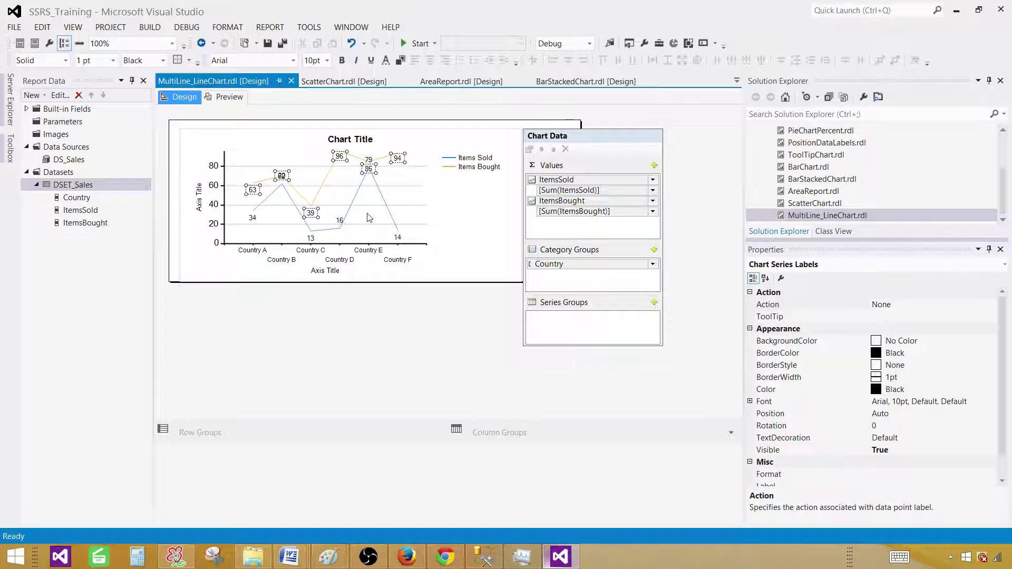
Step: Set the ItemsSold data labels' Position property to BottomLeft
left_click(348, 217)
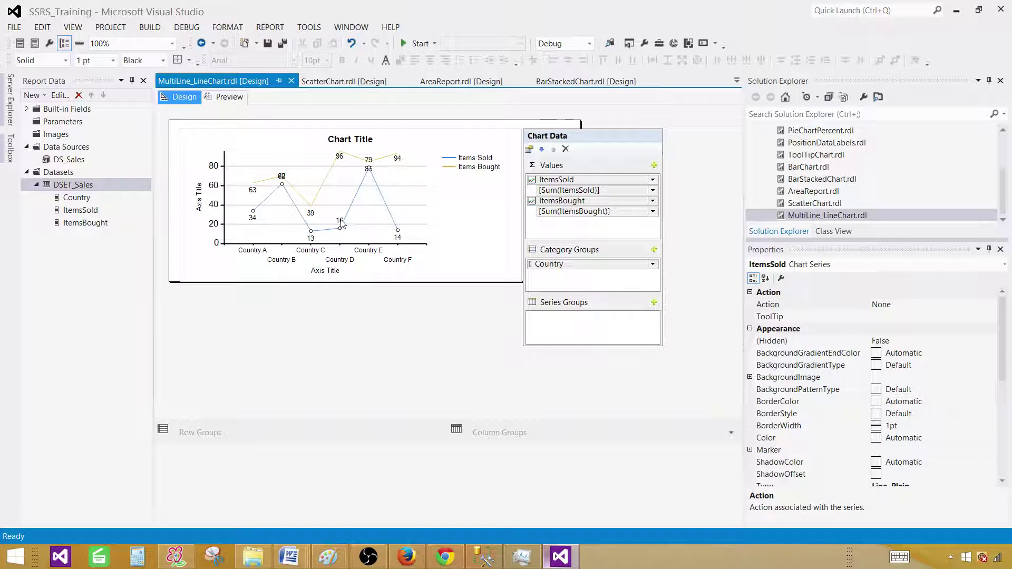
left_click(344, 225)
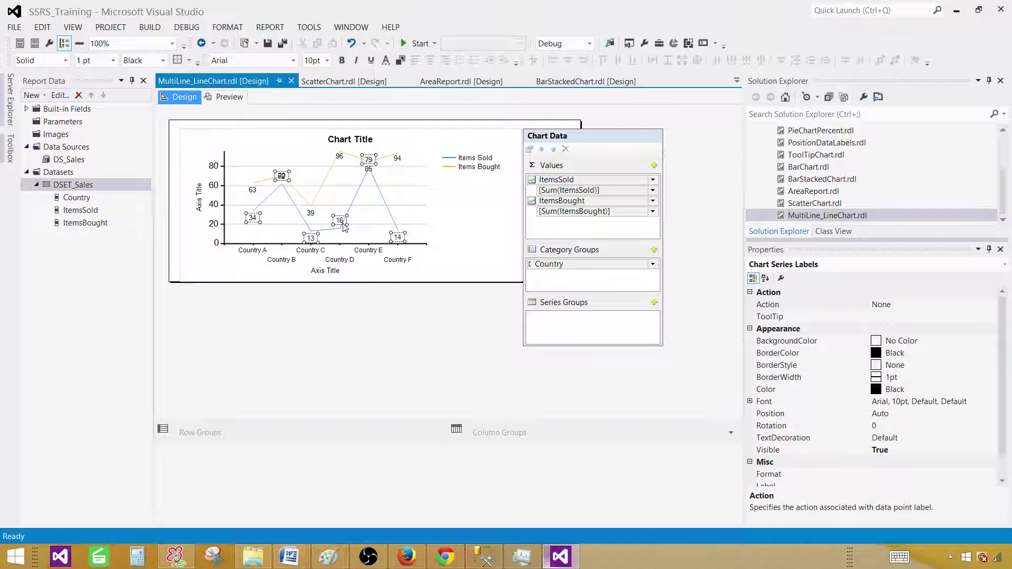
key("F4")
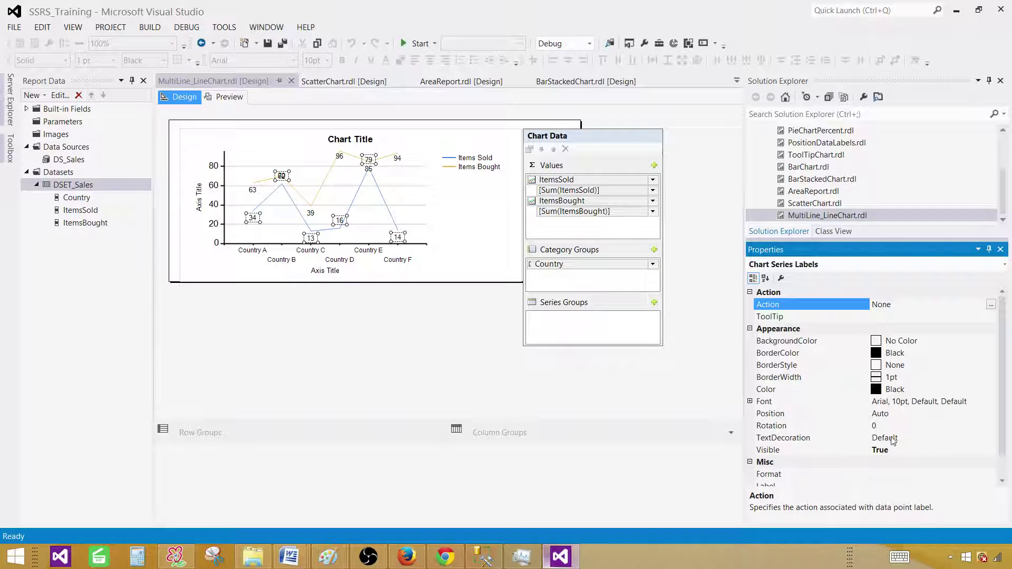
left_click(821, 415)
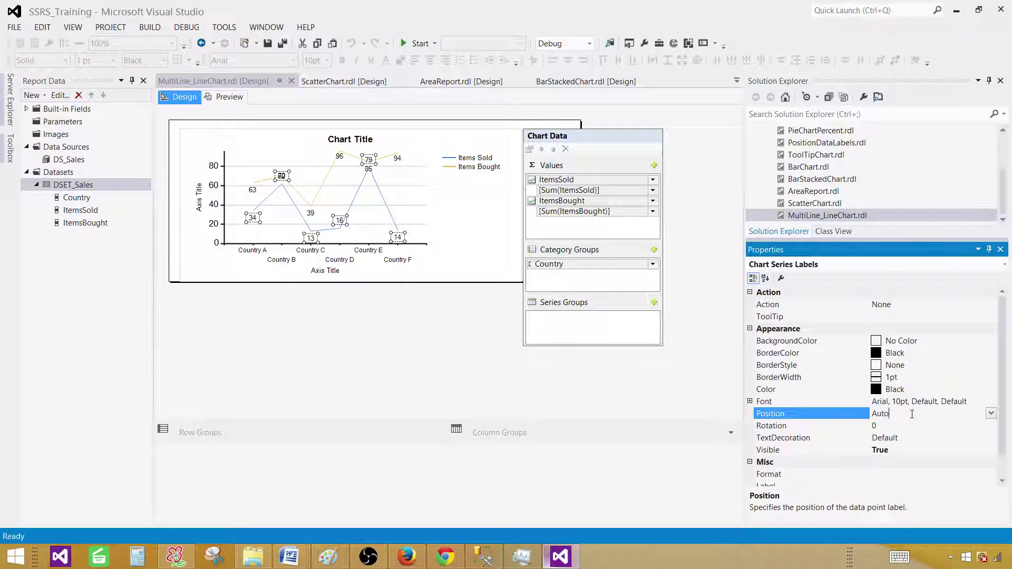
left_click(991, 413)
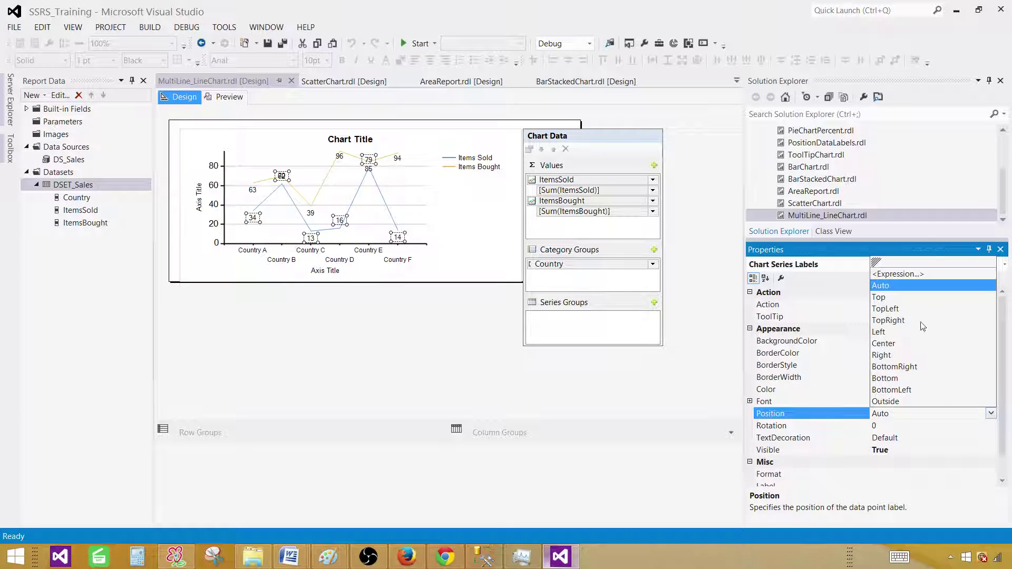
left_click(891, 390)
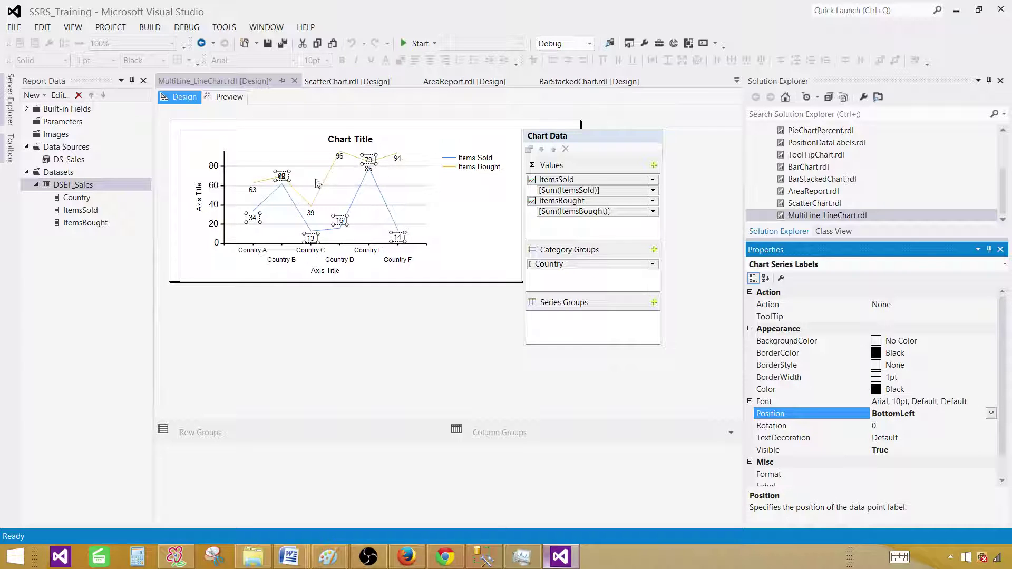
Step: Preview the repositioned labels, then select the ItemsBought data labels in Design
left_click(221, 98)
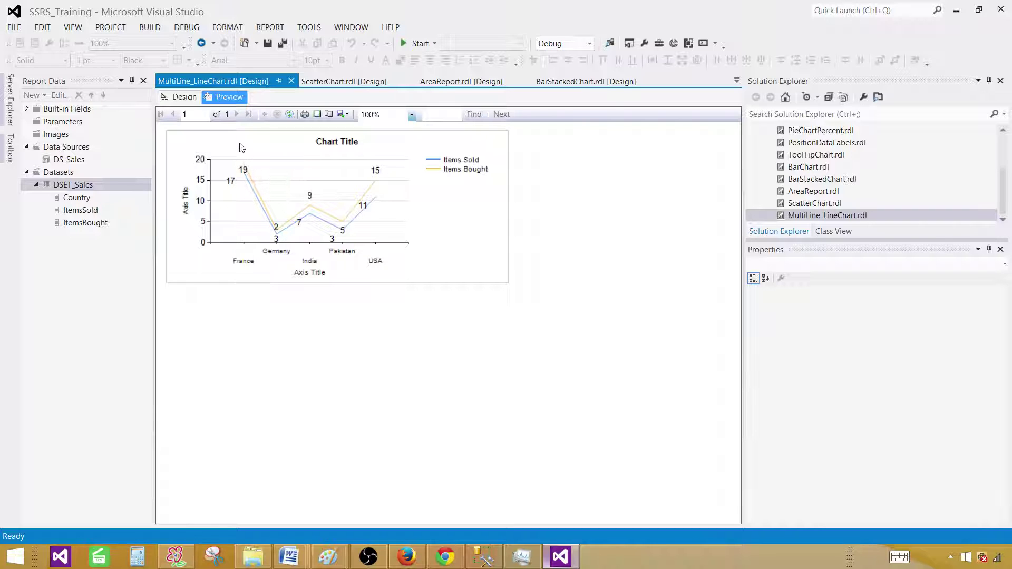
left_click(191, 98)
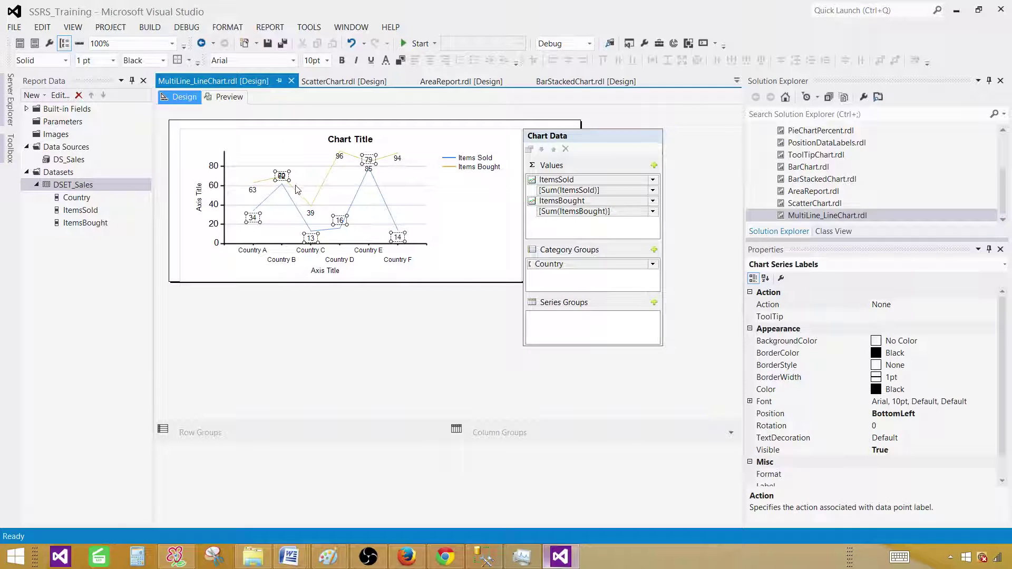
left_click(293, 188)
left_click(340, 156)
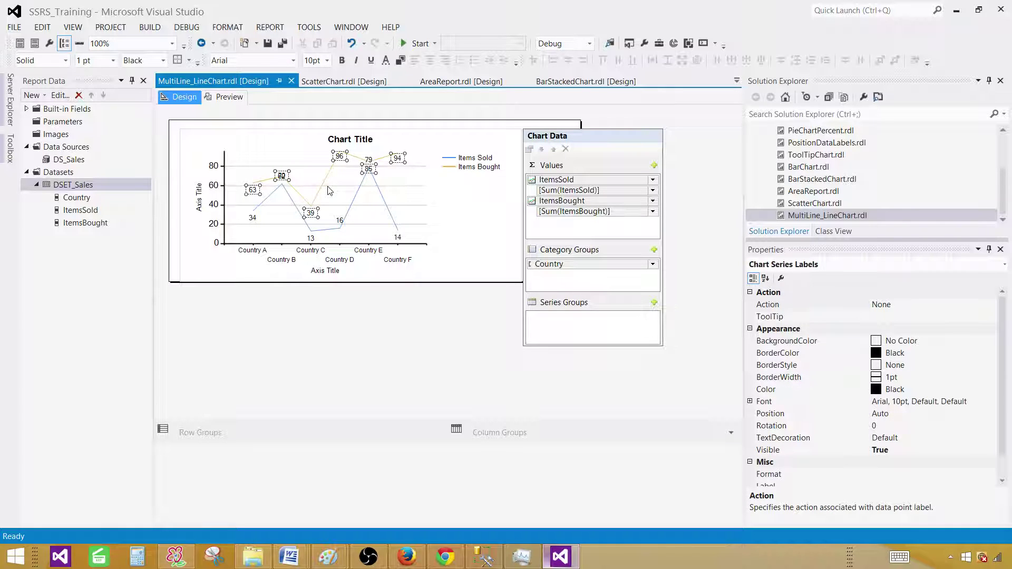
Step: Set the ItemsBought data label Position to TopRight and check it in Preview
key("F4")
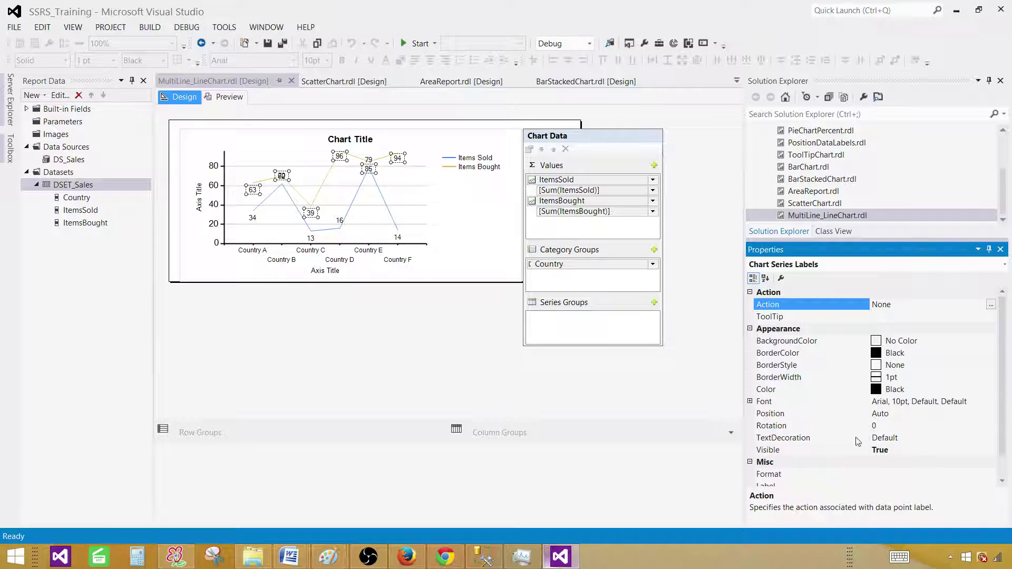
left_click(913, 415)
left_click(990, 413)
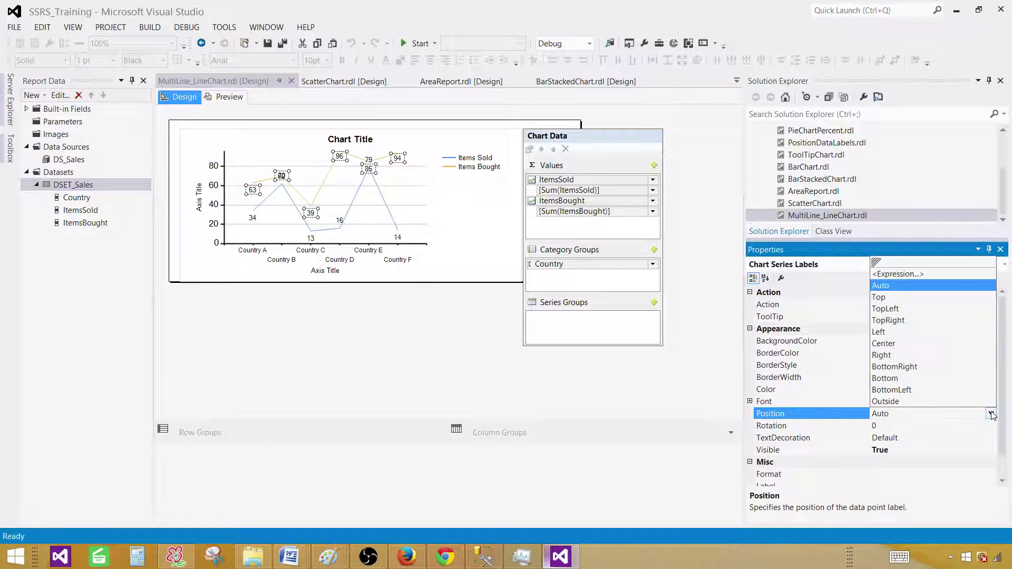
left_click(899, 321)
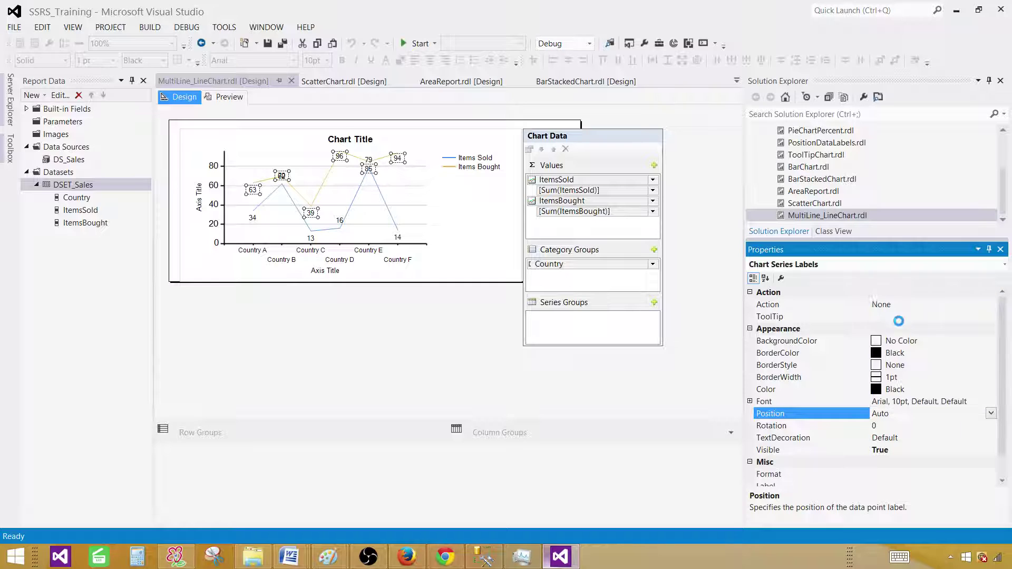
left_click(226, 99)
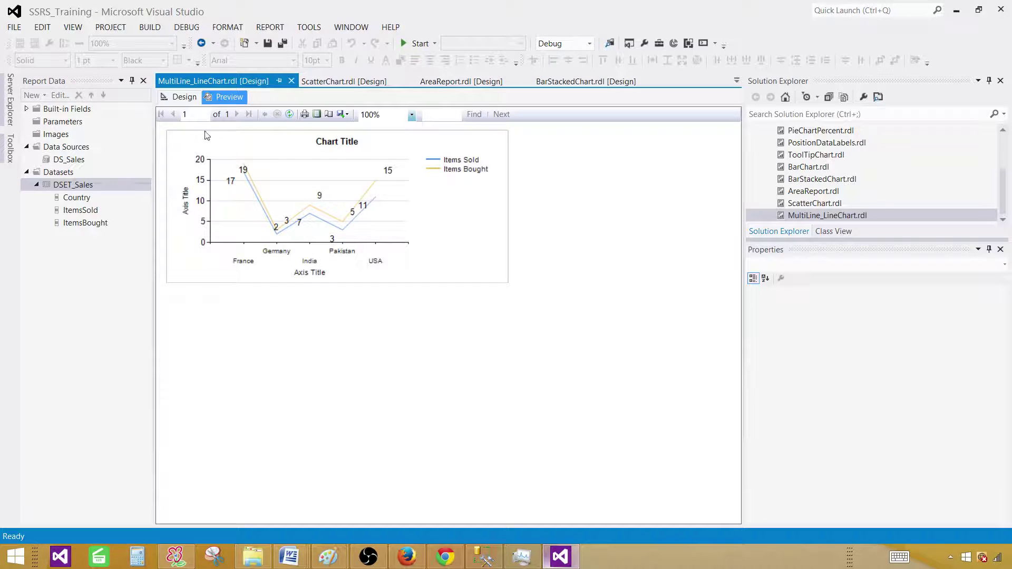
left_click(184, 97)
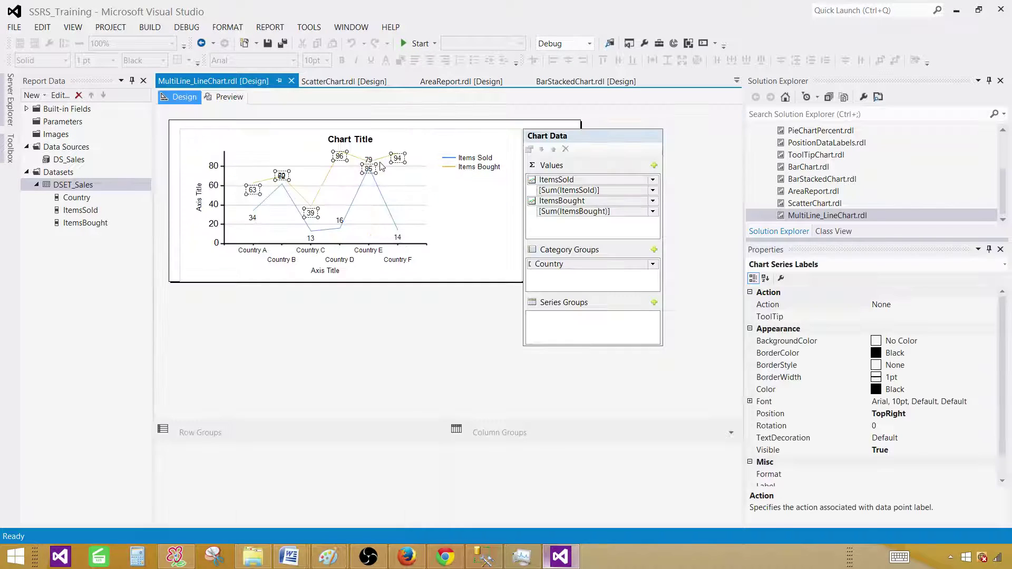
Step: Set the vertical axis interval to 20 and preview the chart's 0–40 axis
left_click(217, 208)
right_click(217, 205)
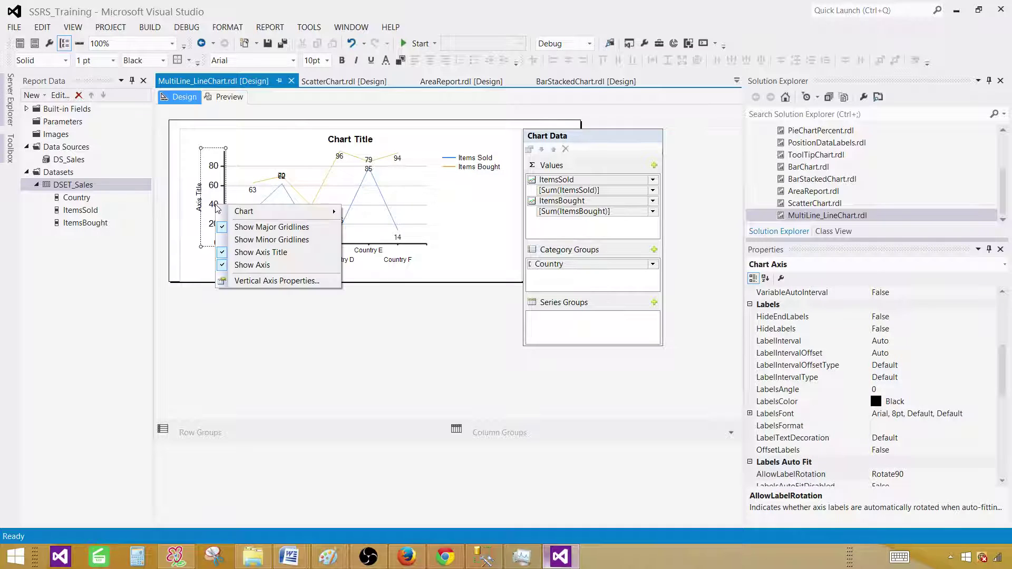
left_click(243, 281)
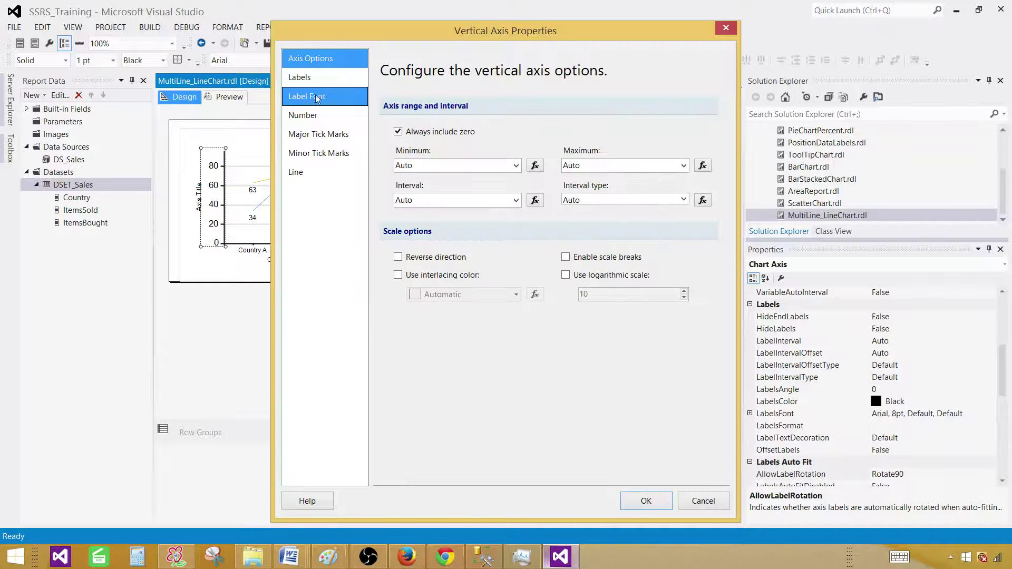
left_click(456, 203)
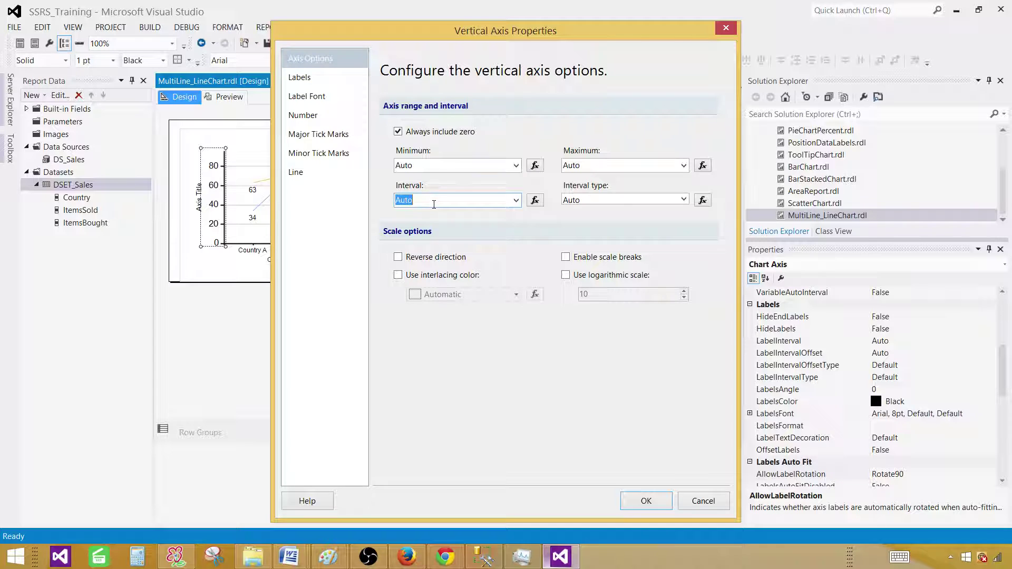
type("20")
key("Return")
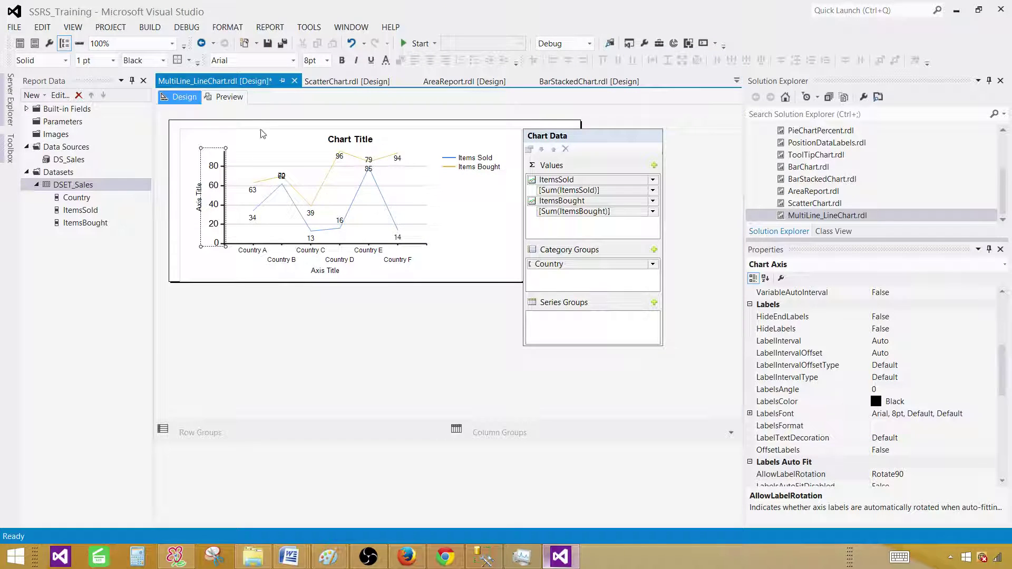
left_click(236, 100)
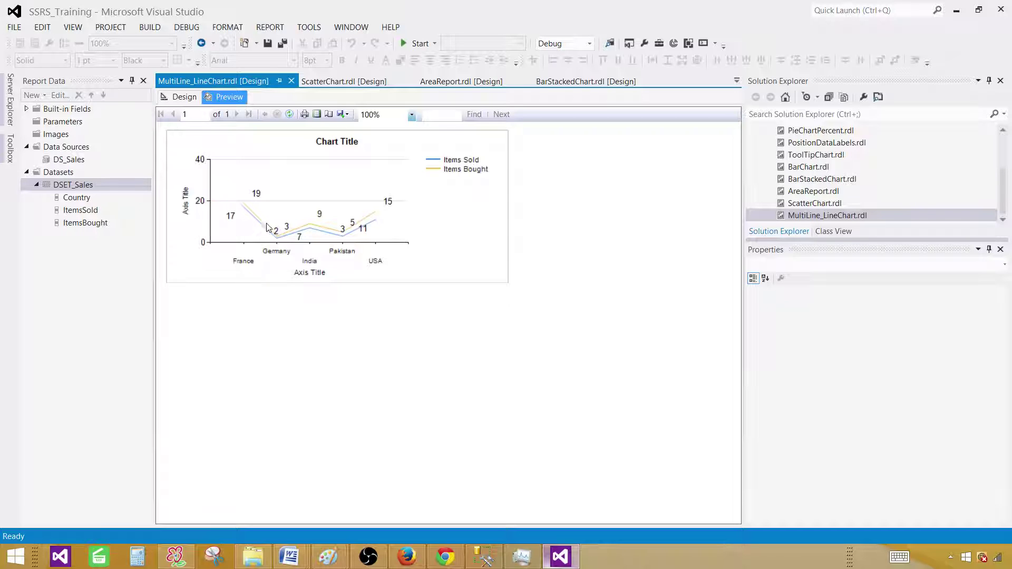
Step: Change the vertical axis interval from 20 to 2 and preview the 0–20 axis
left_click(178, 99)
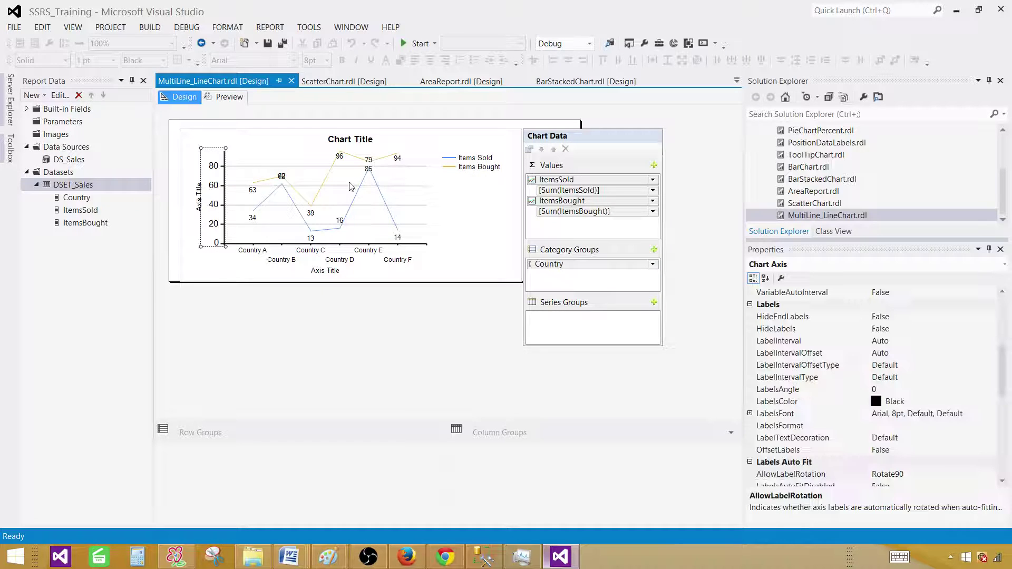
left_click(218, 193)
right_click(218, 193)
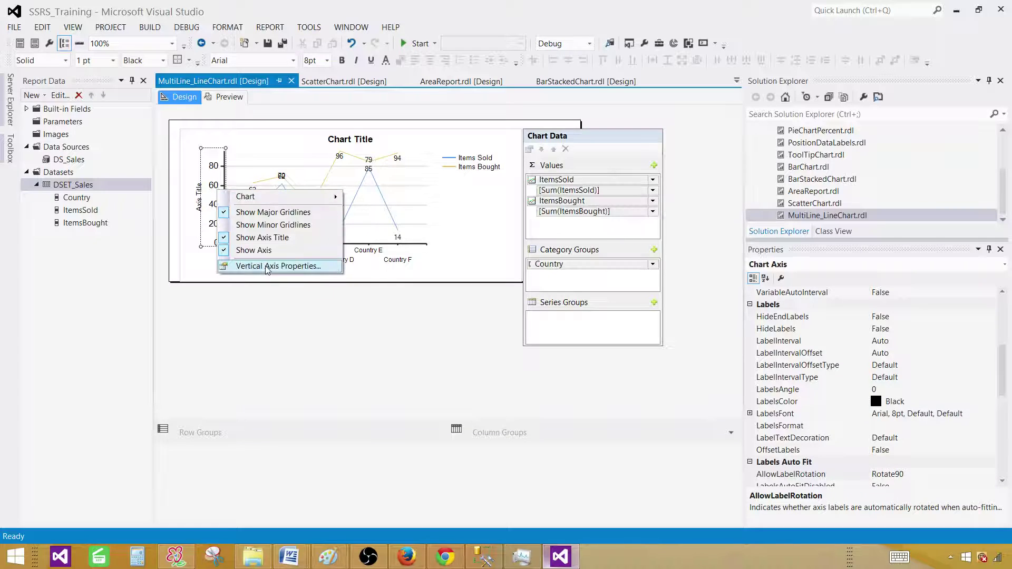
left_click(263, 265)
double_click(429, 200)
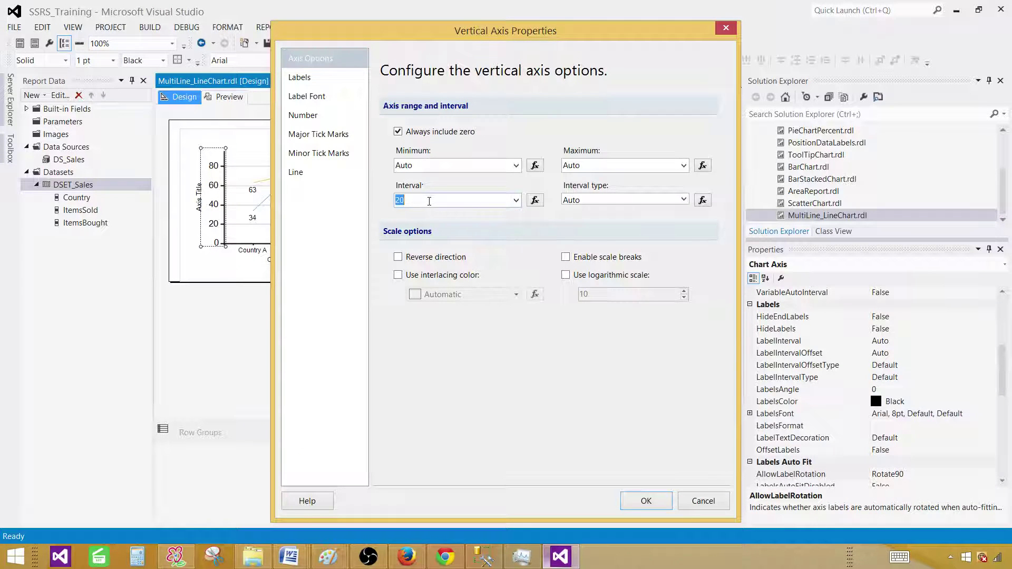
double_click(413, 201)
type("2")
left_click(645, 500)
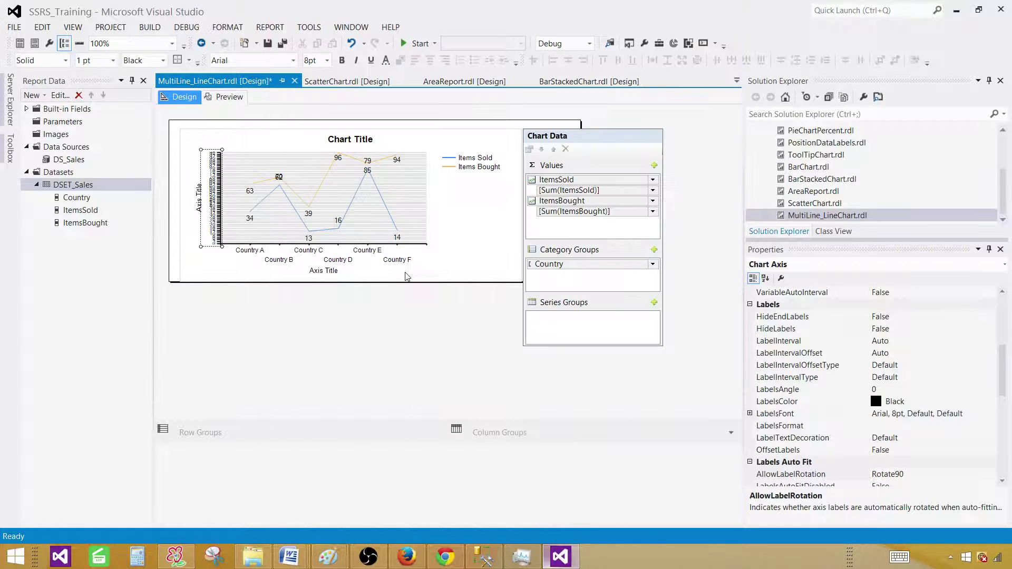
left_click(224, 98)
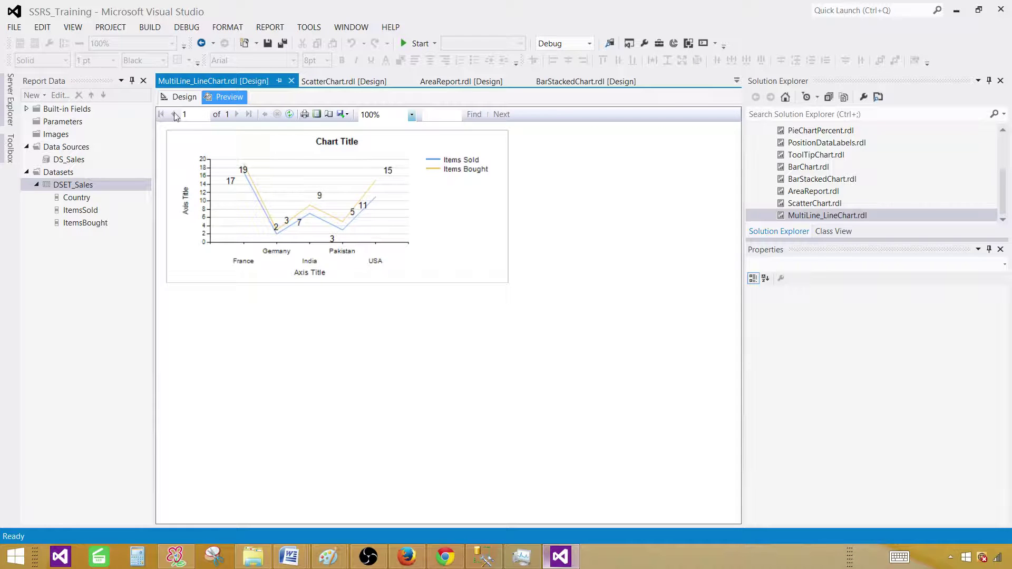
Step: Change the vertical axis interval from 2 to 1 and check the unit ticks in Preview
left_click(178, 97)
left_click(213, 205)
right_click(213, 205)
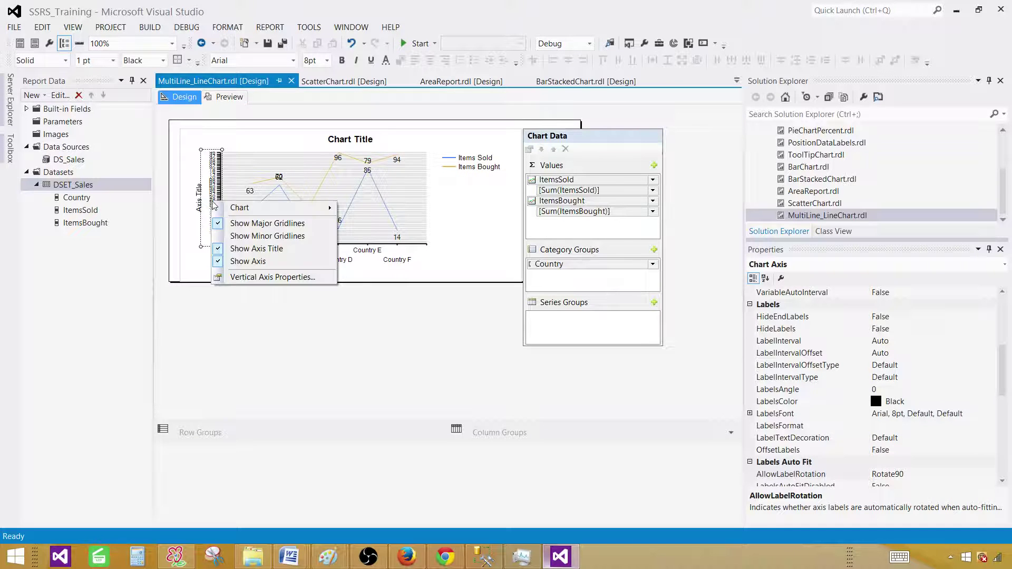
left_click(258, 275)
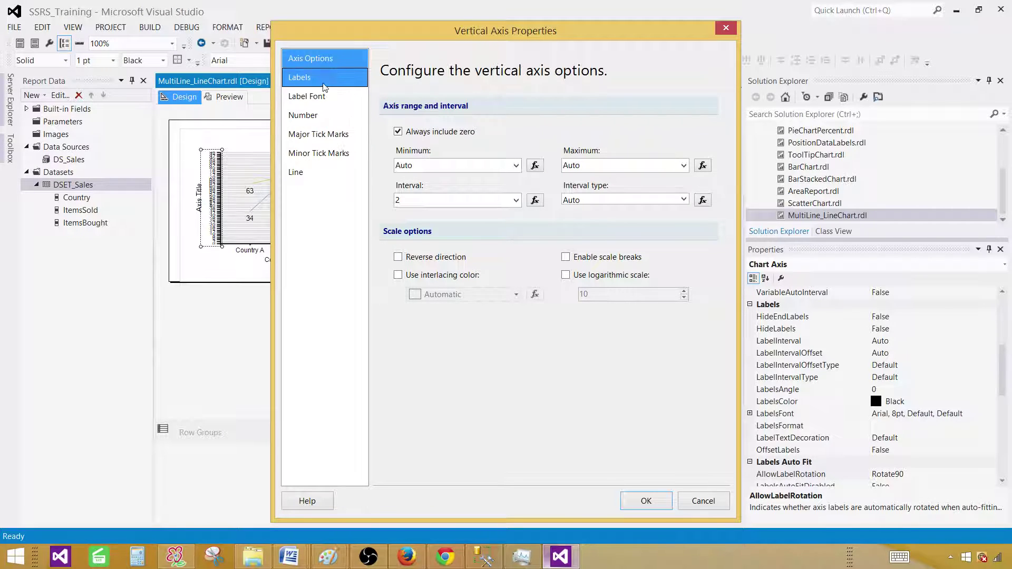
double_click(413, 199)
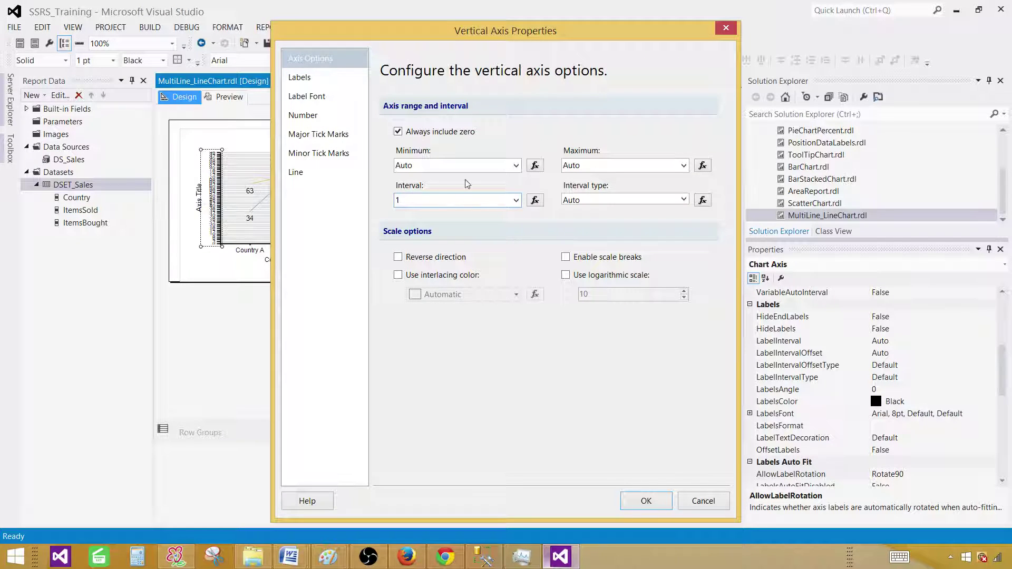
left_click(632, 498)
left_click(230, 98)
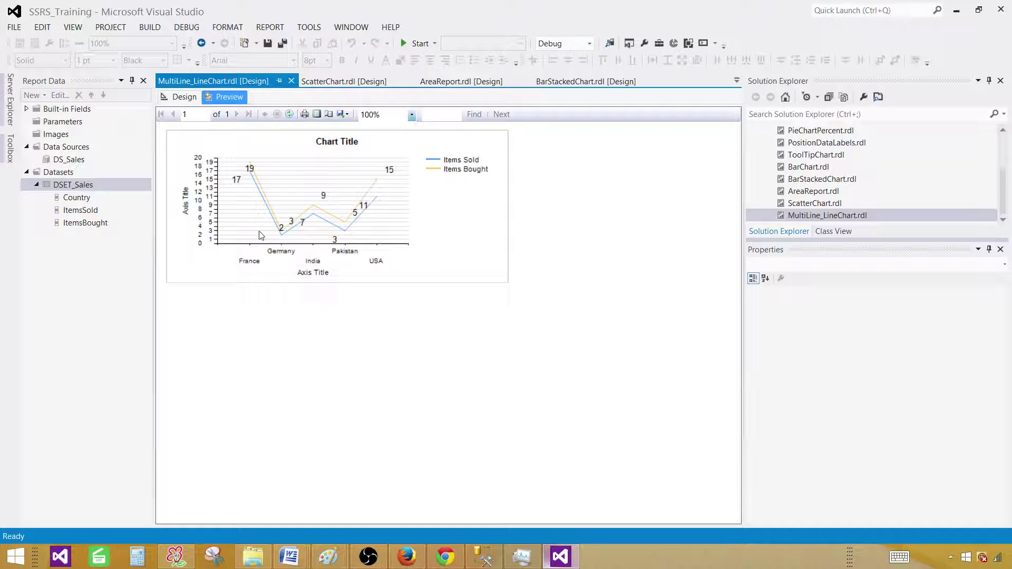
left_click(184, 96)
Step: Turn on the logarithmic scale for the vertical axis and preview the 1, 10, 100 axis
right_click(213, 179)
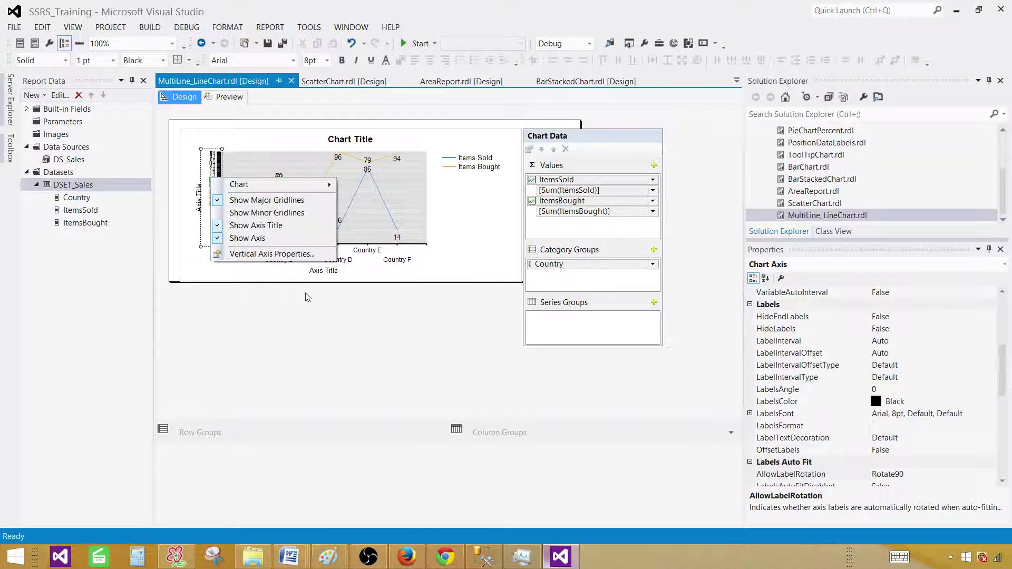
left_click(278, 254)
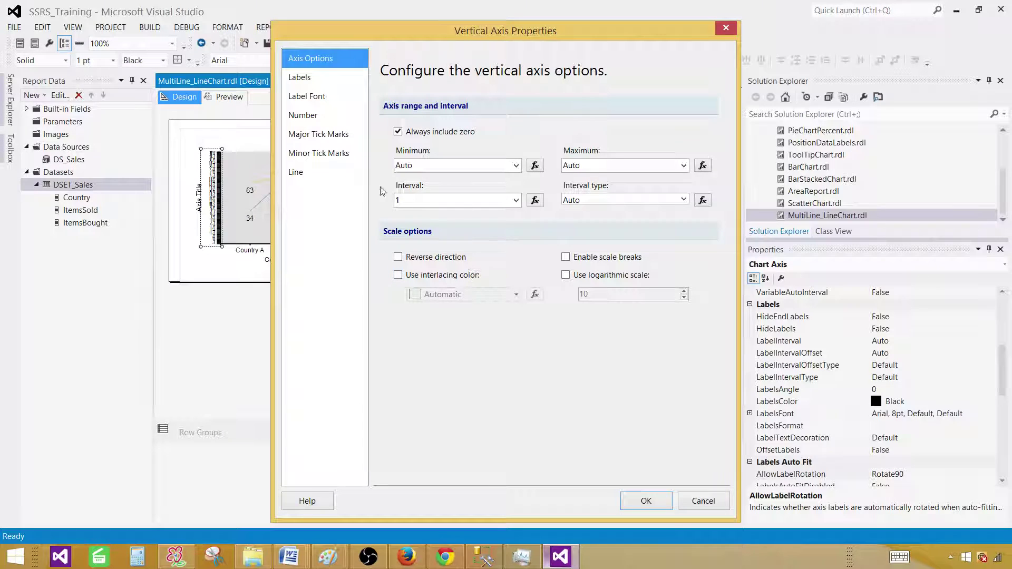
left_click(566, 275)
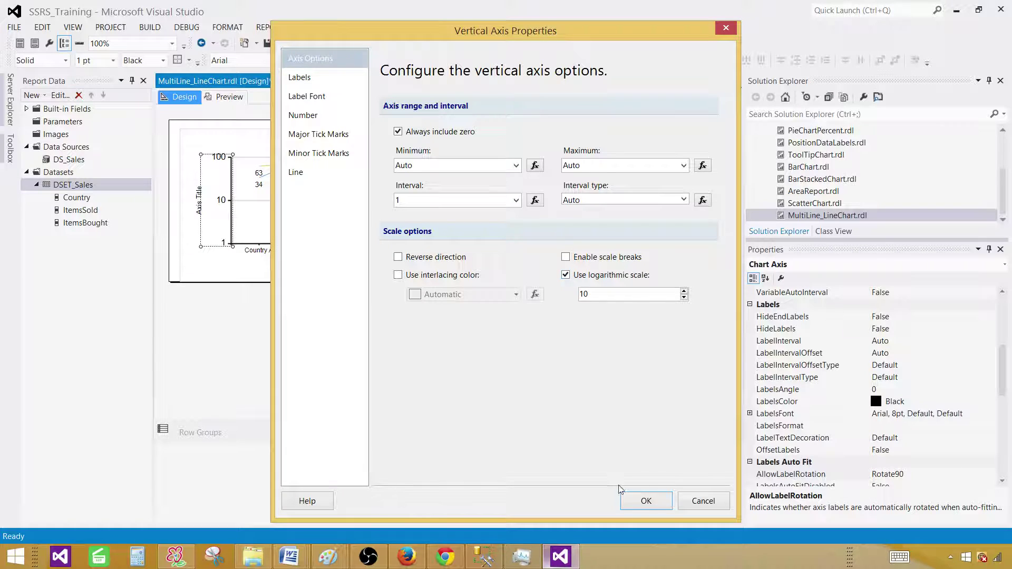
left_click(639, 503)
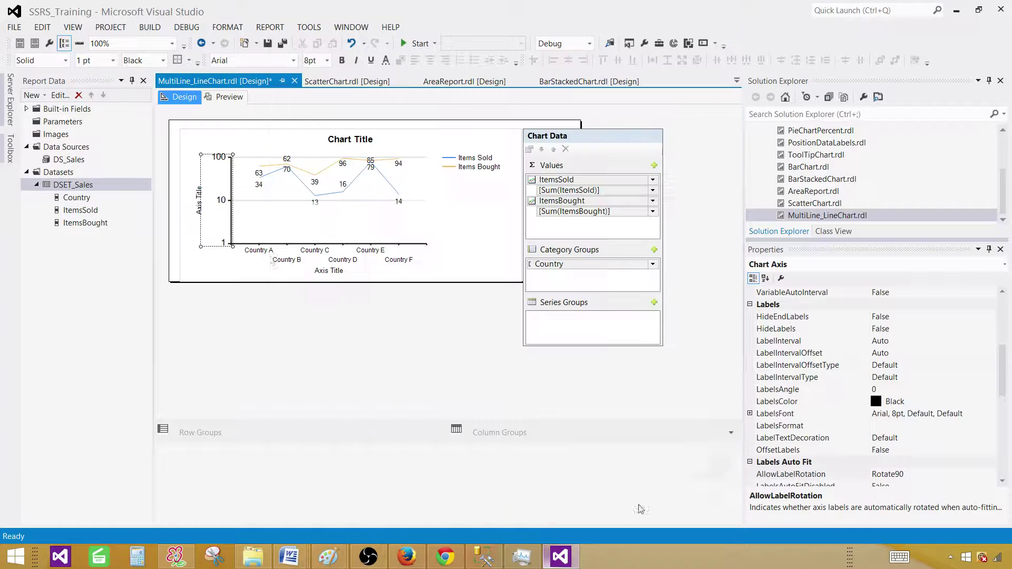
left_click(227, 98)
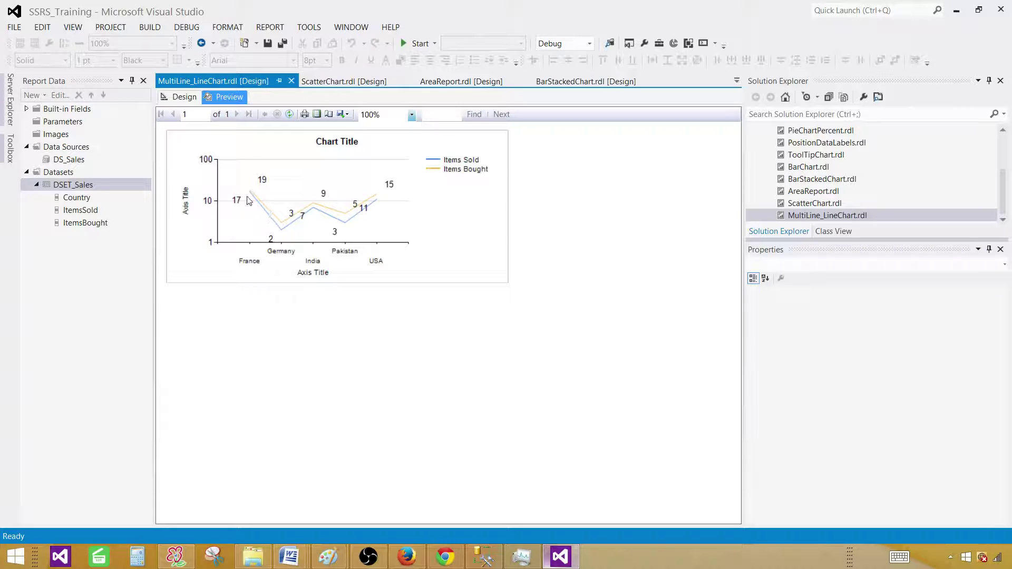
Step: Set the Items Sold data label Position to Bottom
left_click(186, 97)
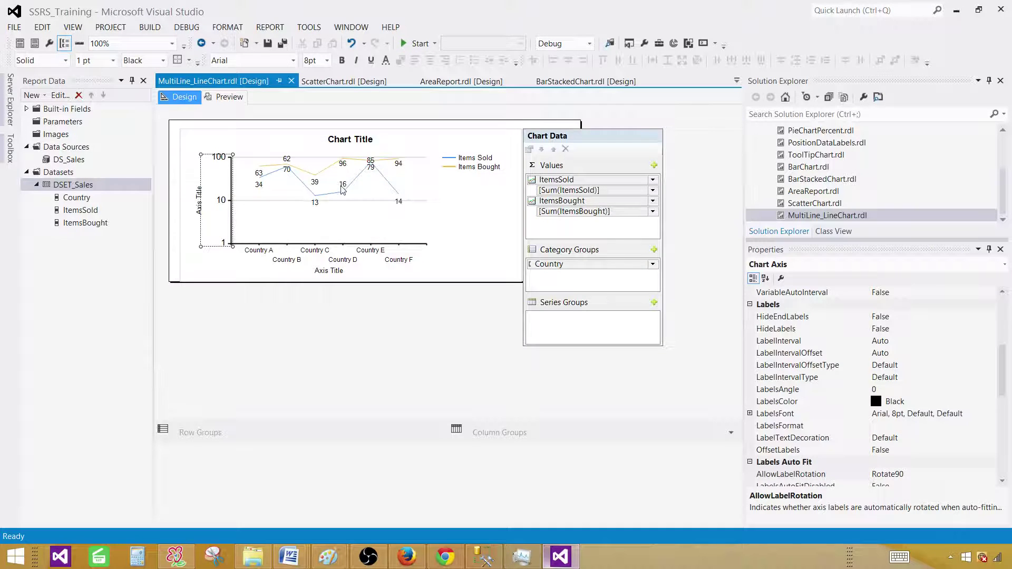
left_click(343, 188)
right_click(346, 187)
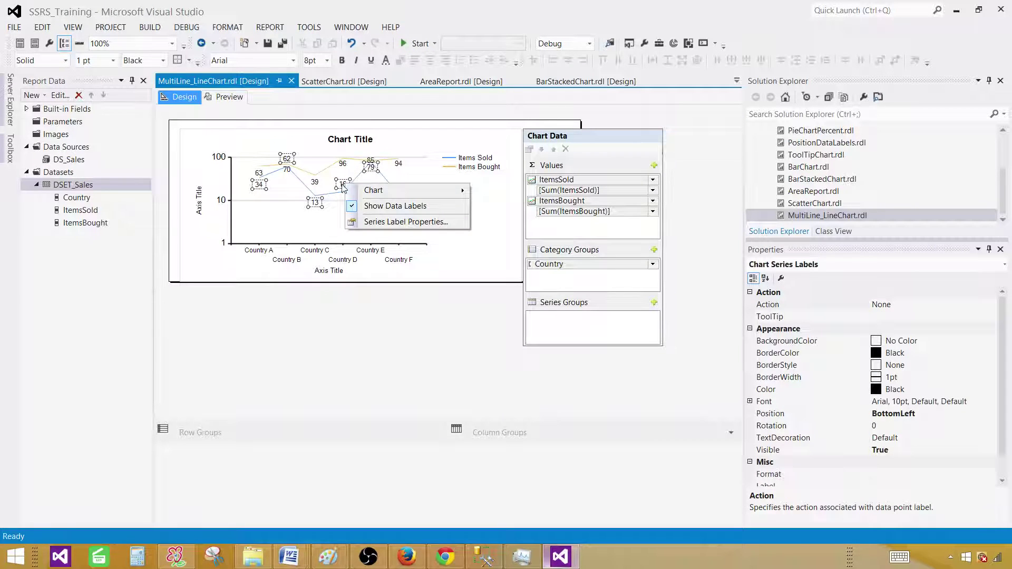
left_click(349, 192)
left_click(351, 196)
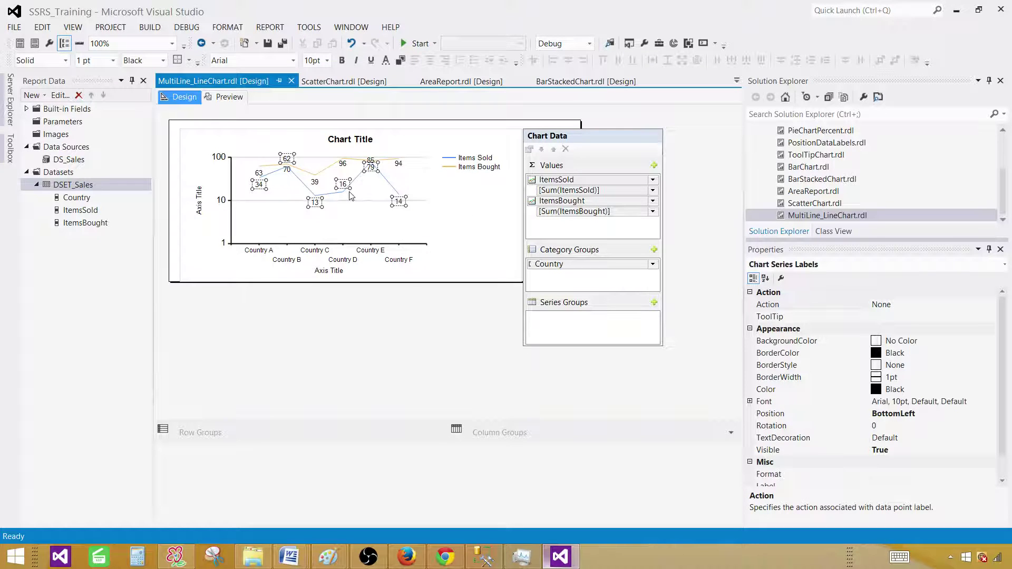
key("F4")
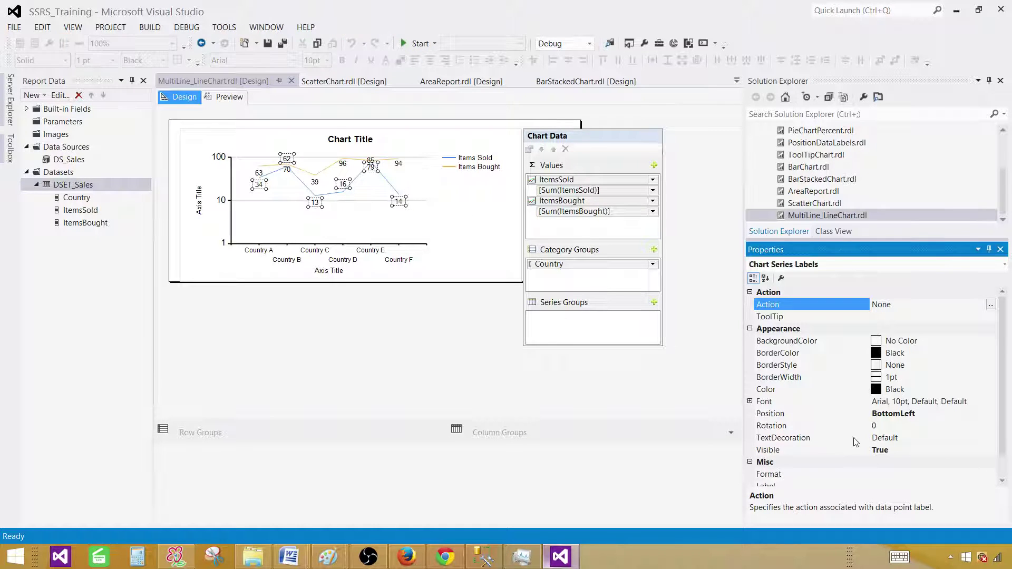
left_click(932, 419)
left_click(990, 413)
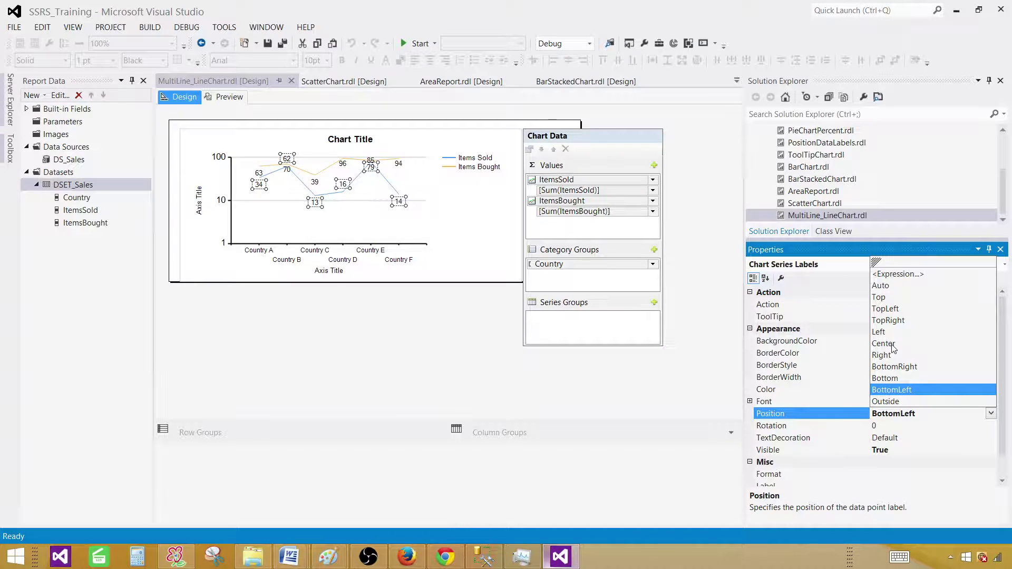
left_click(897, 378)
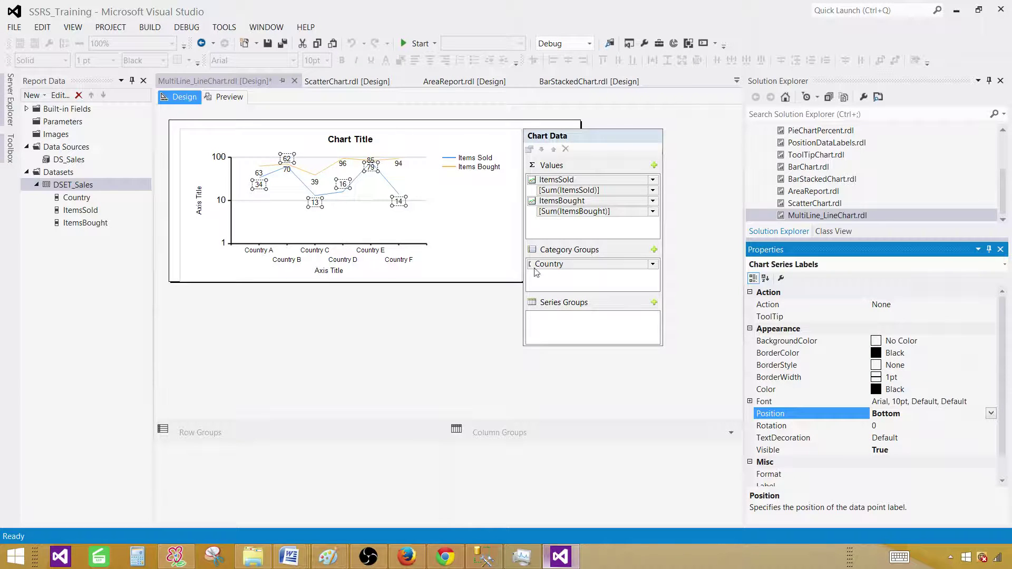
Step: Set the Items Bought data label Position to Top
left_click(293, 163)
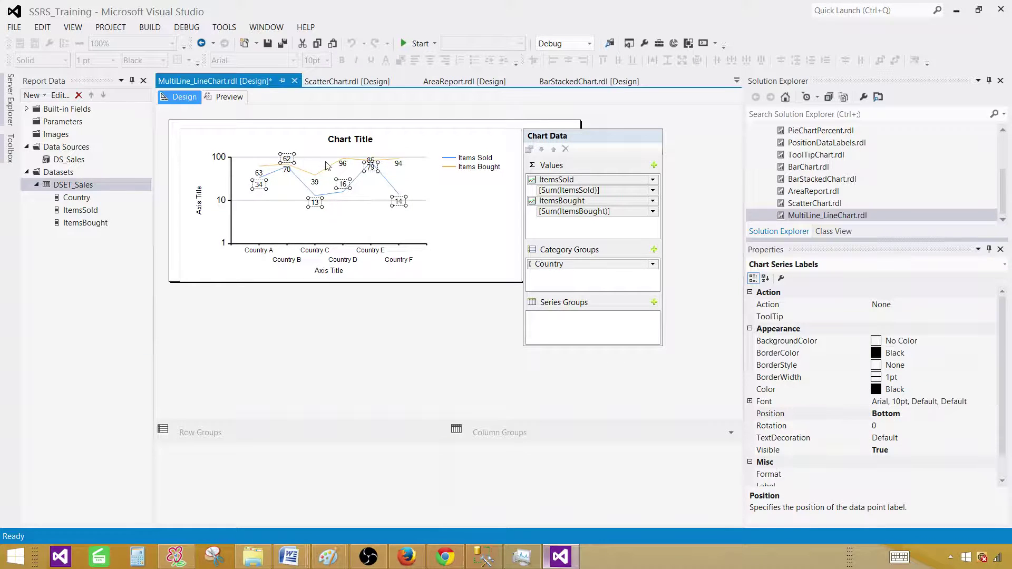
left_click(343, 165)
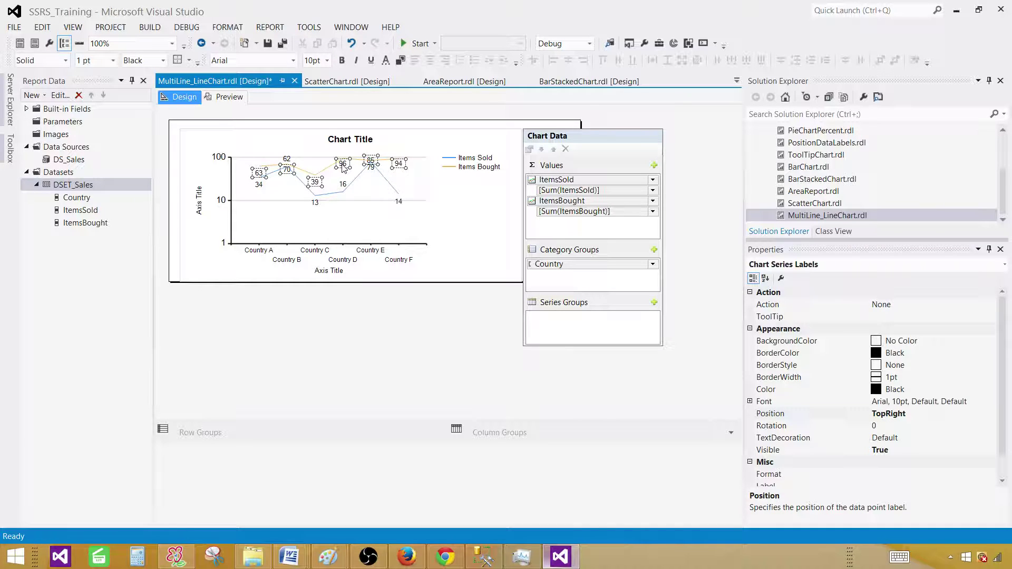
key("F4")
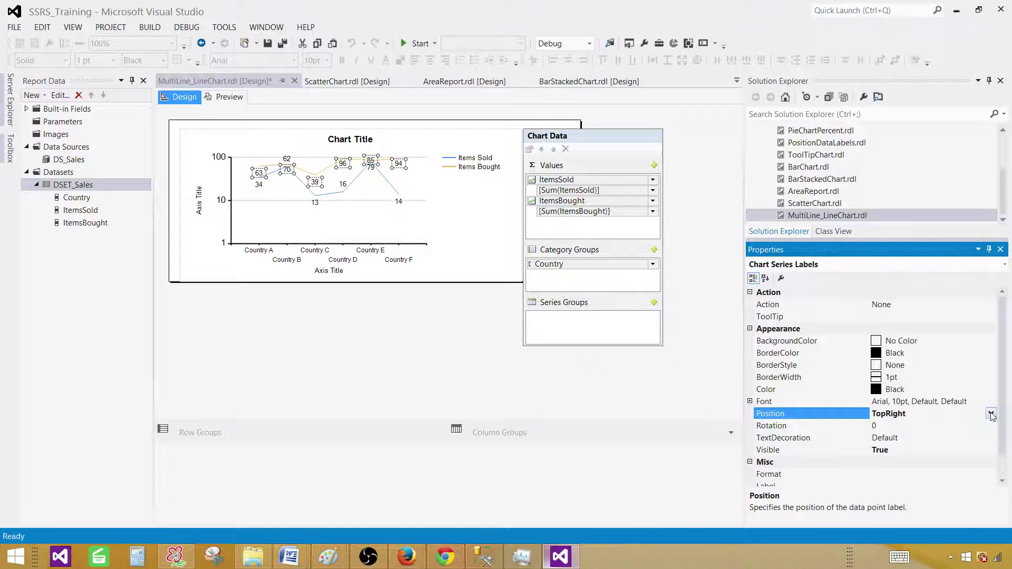
left_click(990, 413)
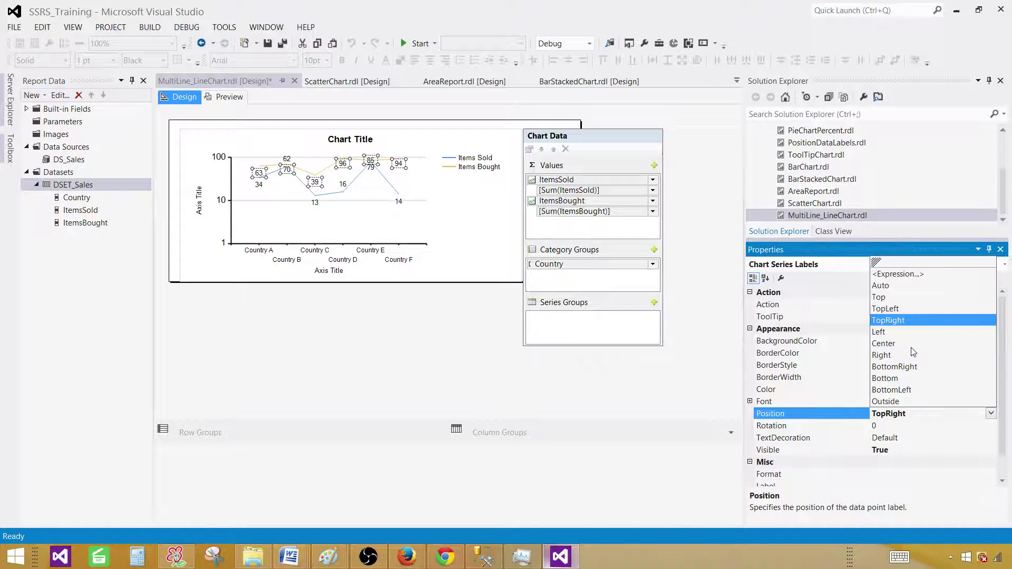
left_click(889, 298)
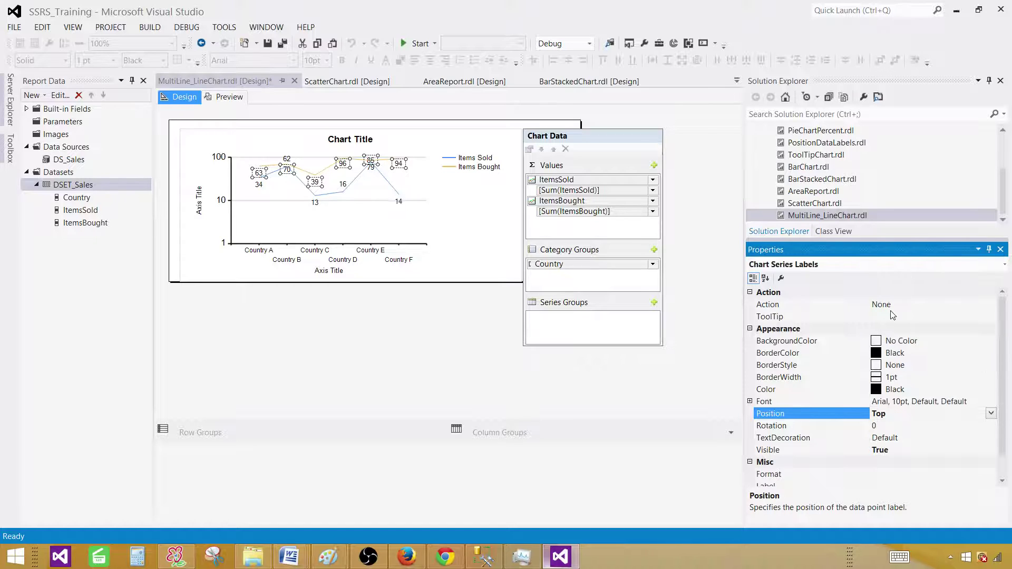
Step: Preview the log-scale chart with Items Bought labels above and Items Sold labels below
left_click(234, 99)
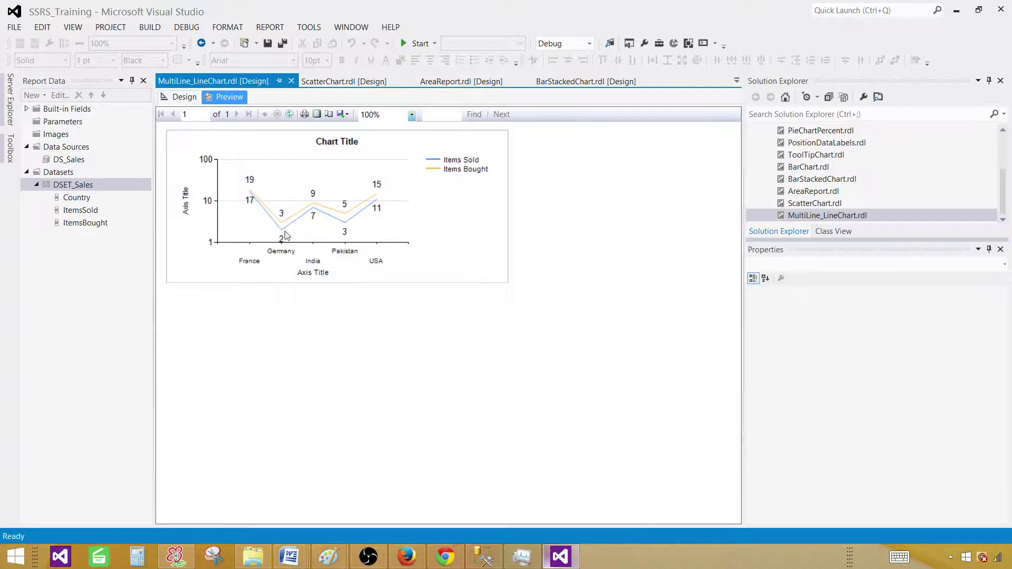